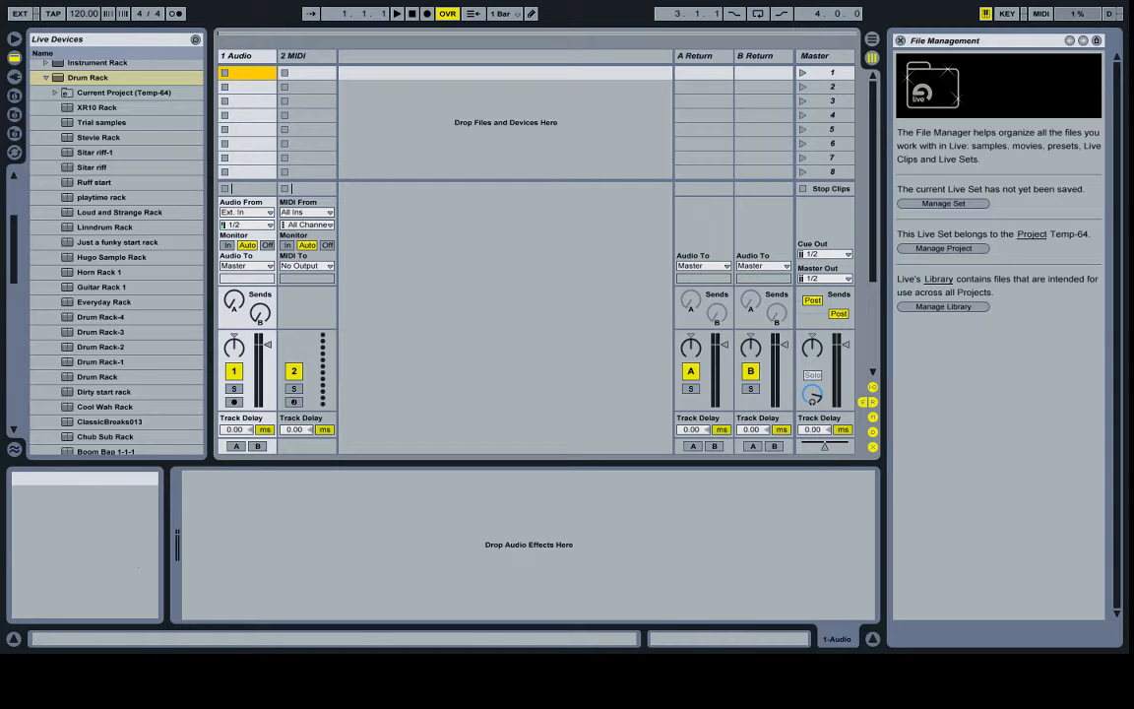
# Step: Switch to the Arrangement View and add an empty Drum Rack instrument to the 2 MIDI track
pyautogui.click(873, 40)
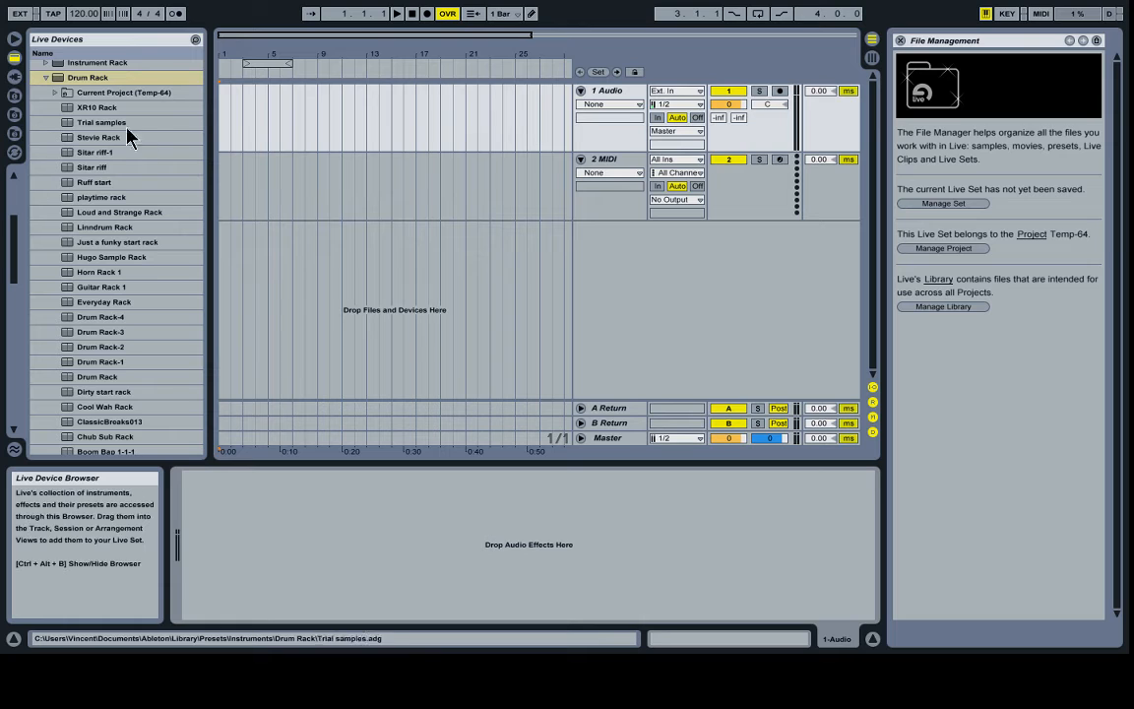
pyautogui.click(15, 60)
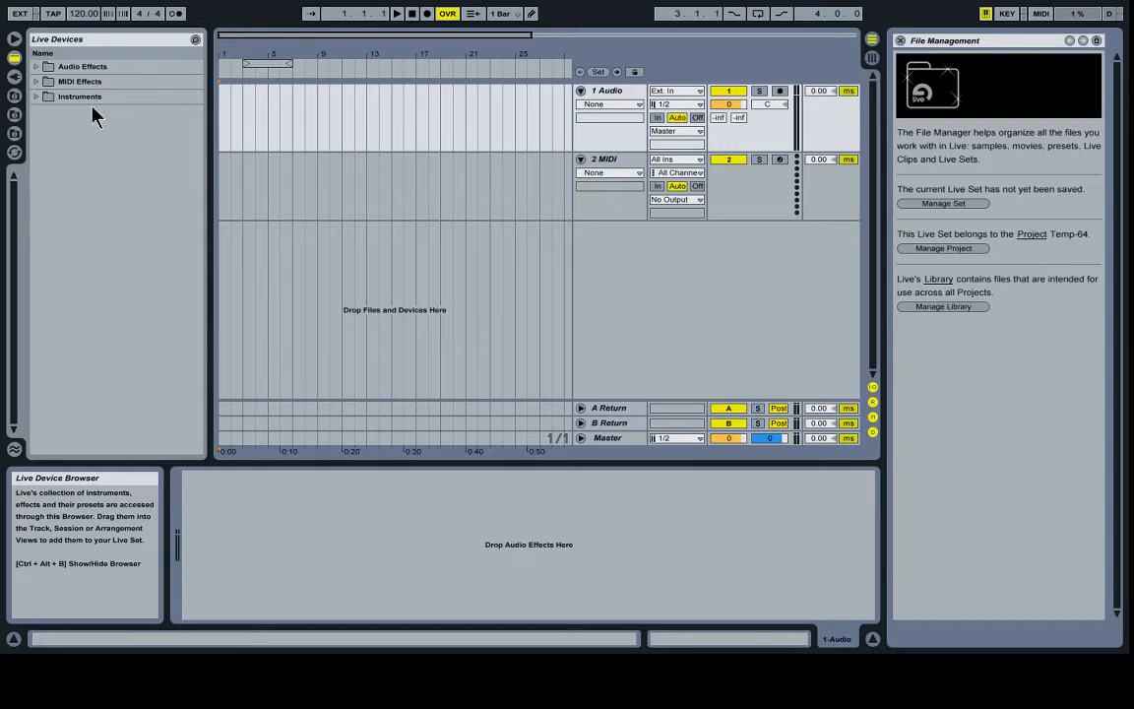
pyautogui.click(36, 98)
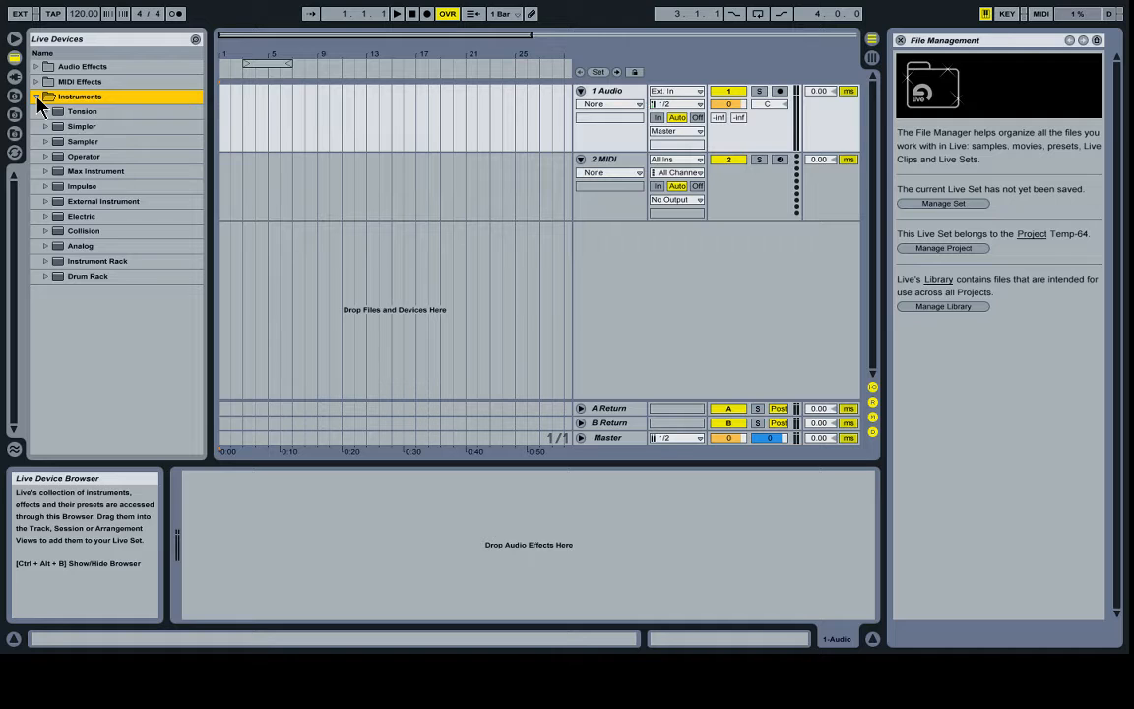
pyautogui.click(60, 279)
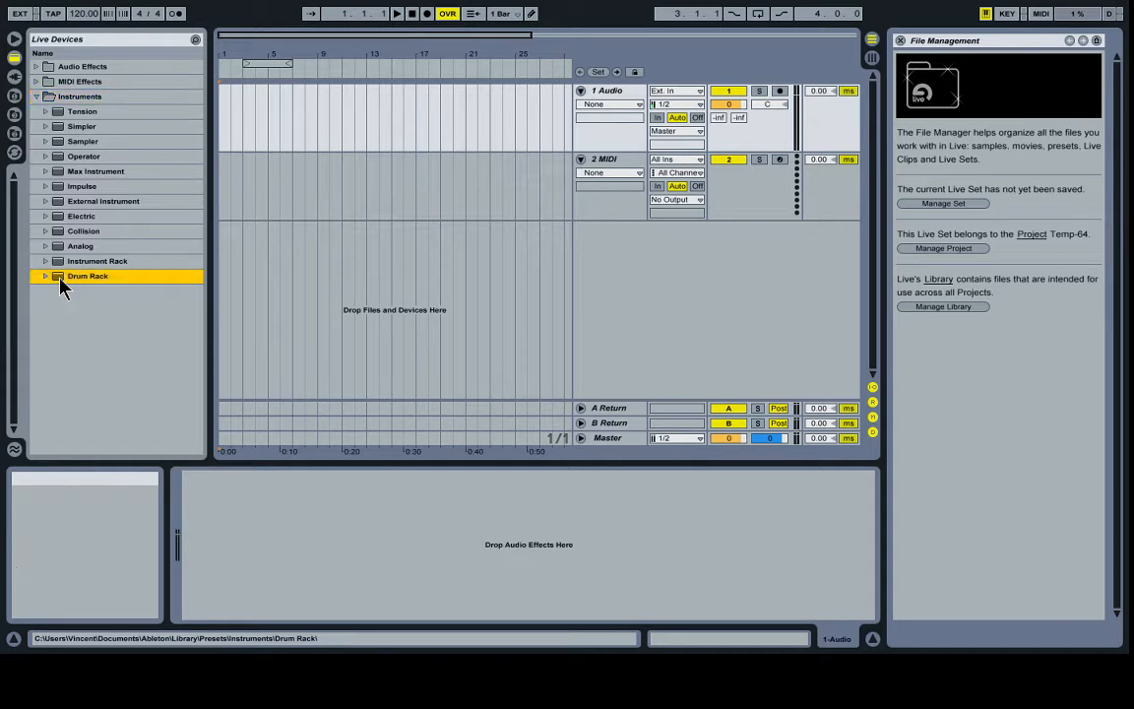
pyautogui.click(382, 179)
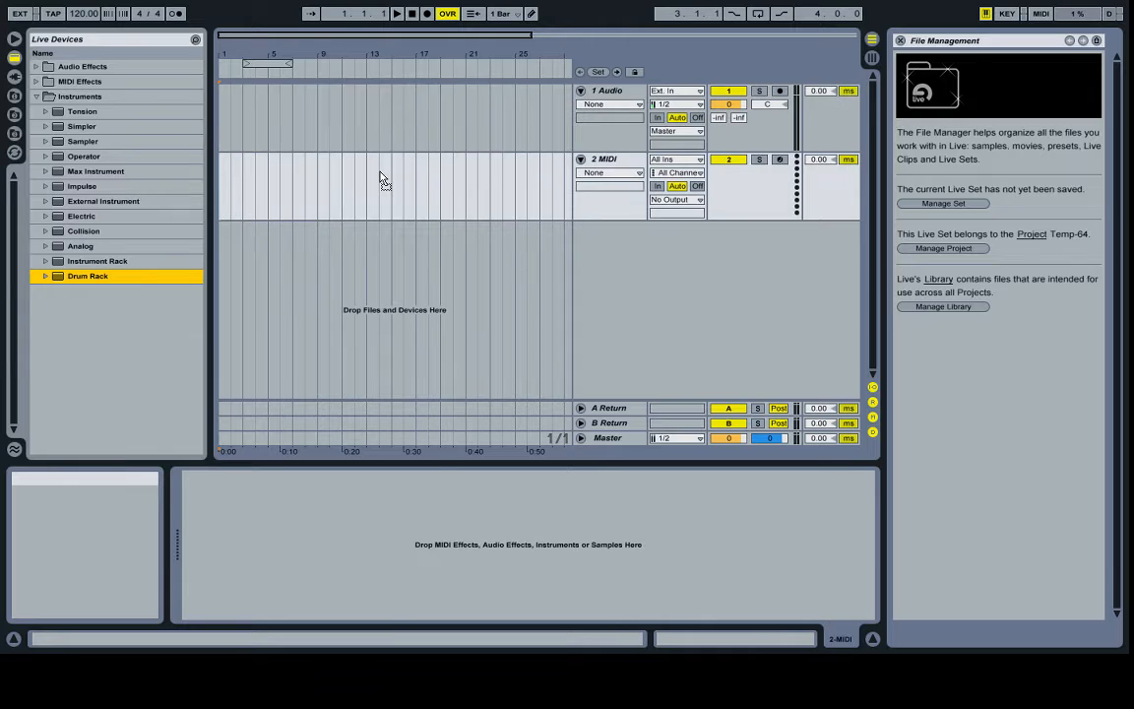
pyautogui.moveTo(382, 180); pyautogui.dragTo(384, 183)
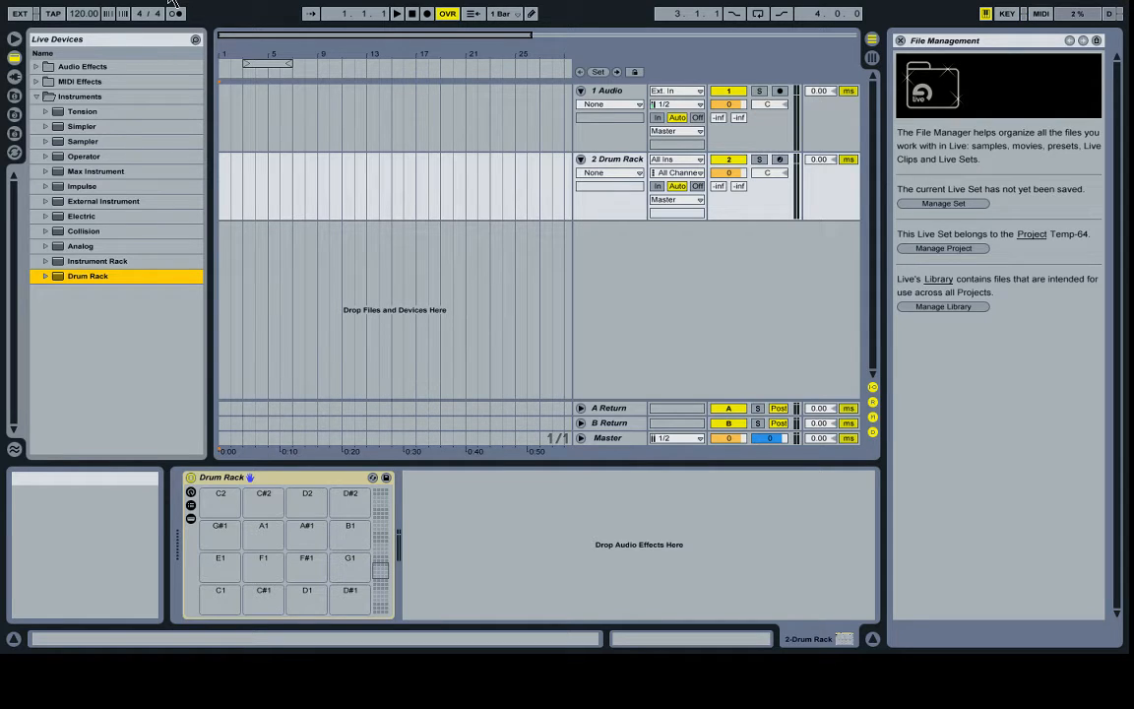
# Step: Load the Kit-Yellow preset from the Drum Rack's Kit folder in place of the empty rack
pyautogui.click(46, 277)
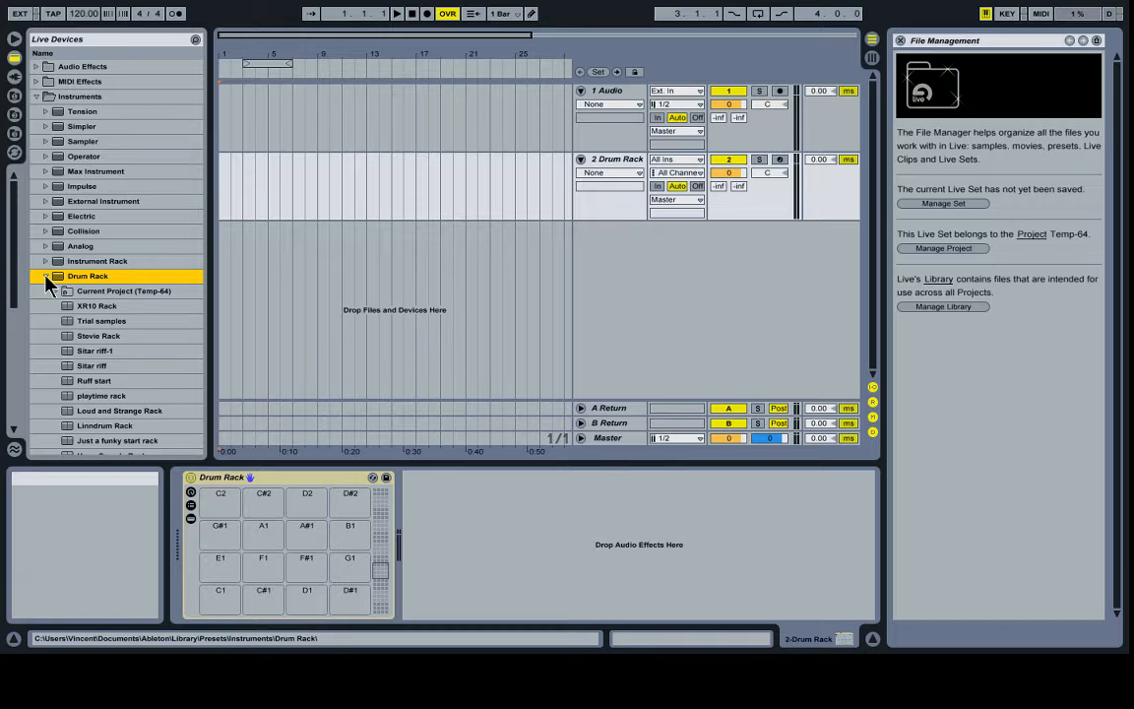
pyautogui.scroll(-7, 91, 311)
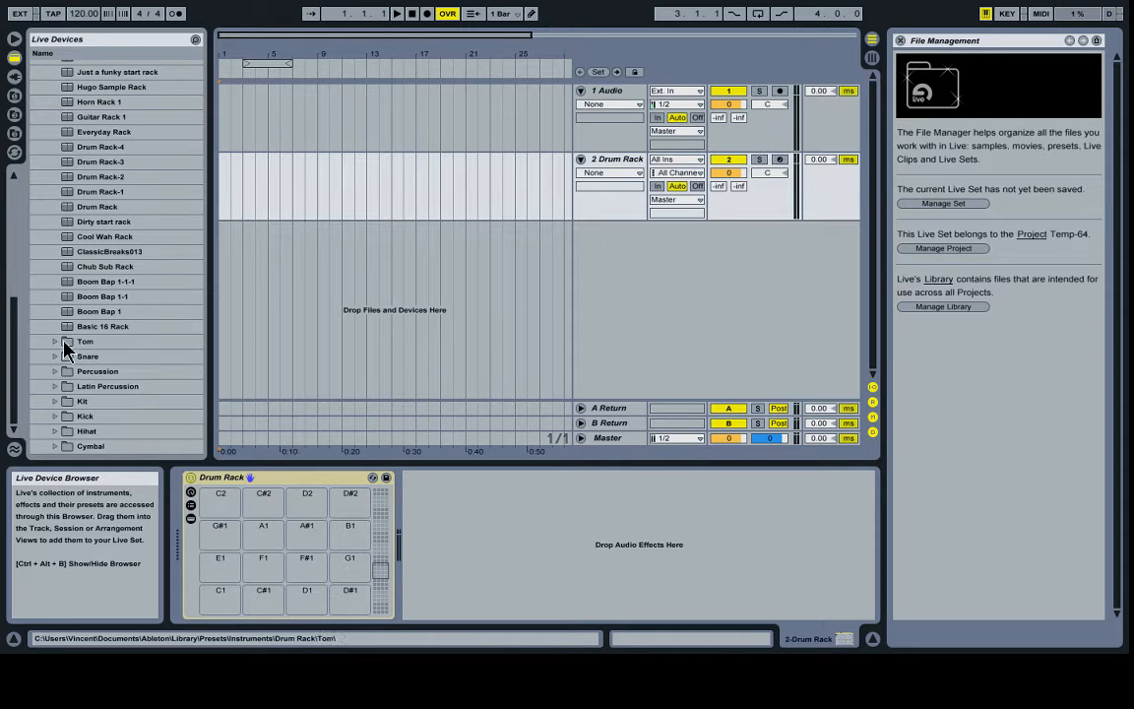
pyautogui.click(56, 402)
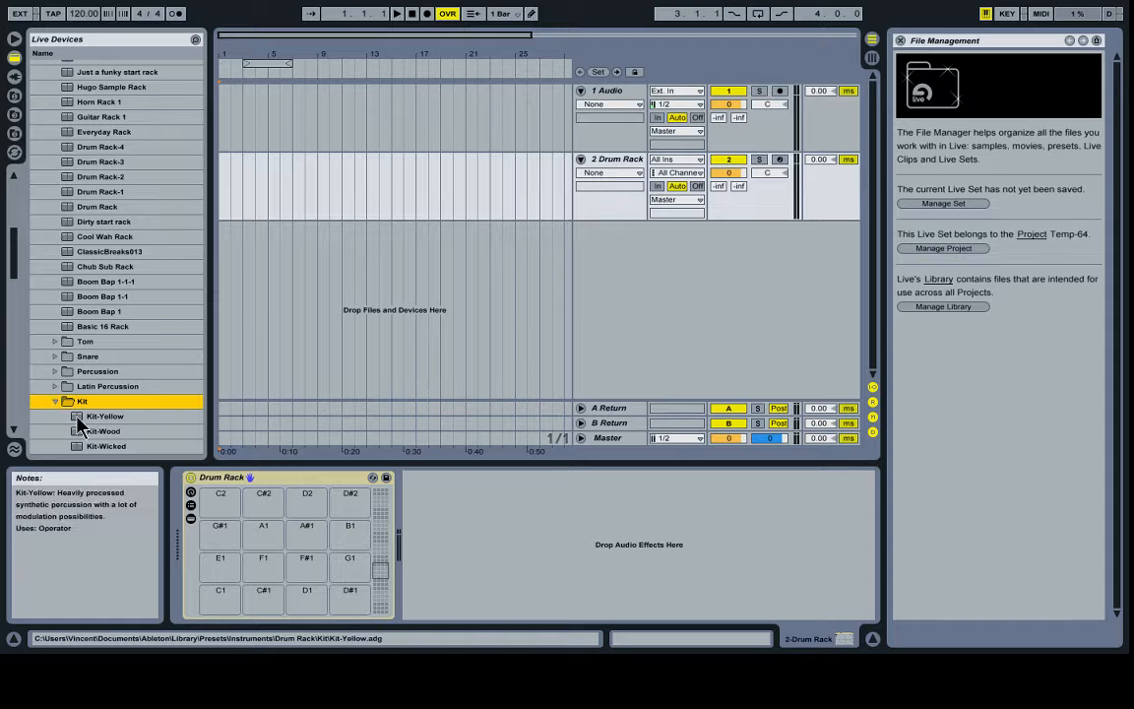
pyautogui.click(80, 417)
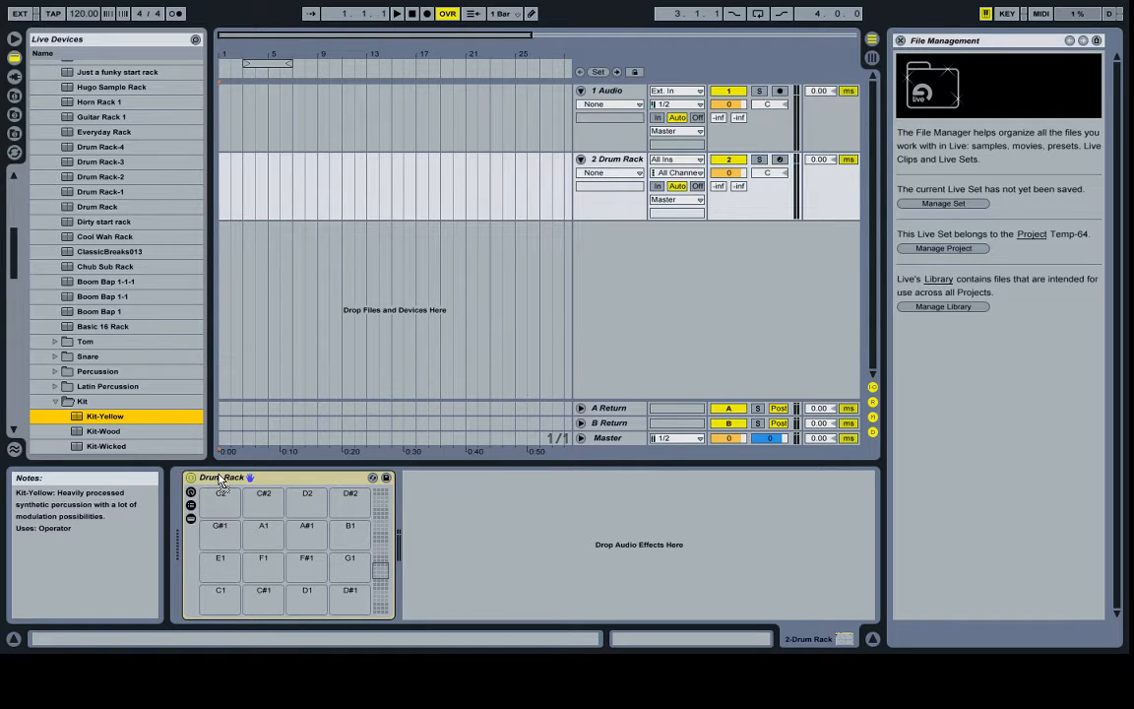
pyautogui.moveTo(104, 417); pyautogui.dragTo(220, 476)
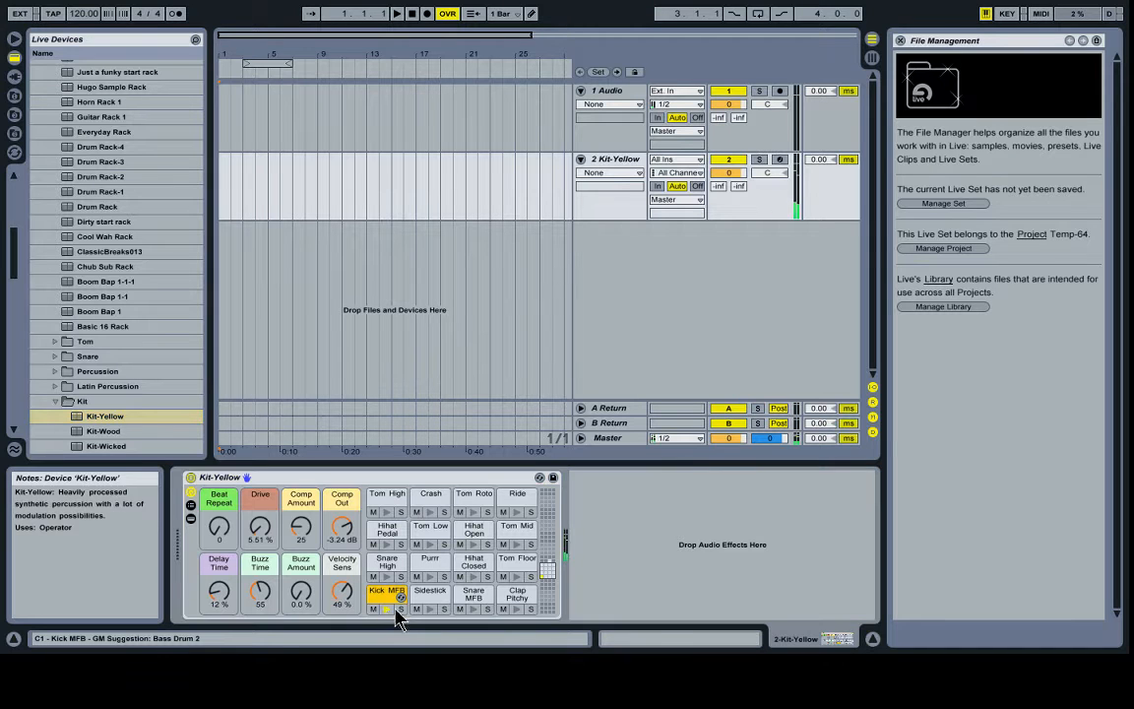
# Step: Select the kit's Sidestick pad and arm the Kit-Yellow track for recording
pyautogui.click(429, 596)
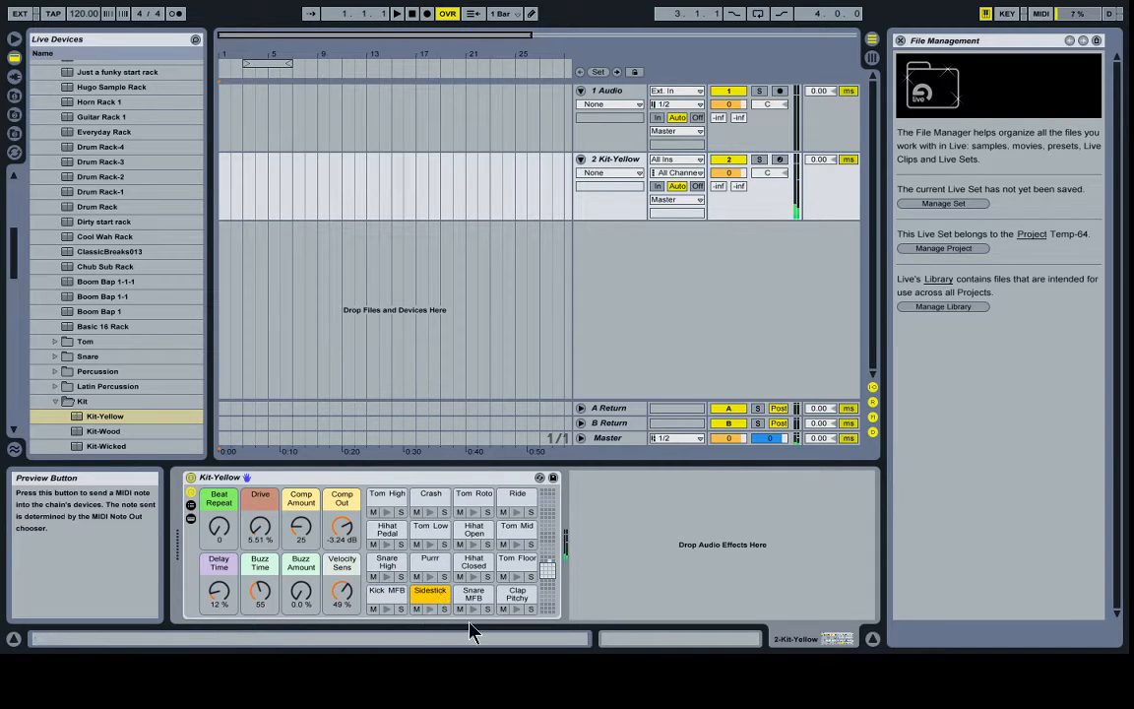
pyautogui.click(779, 161)
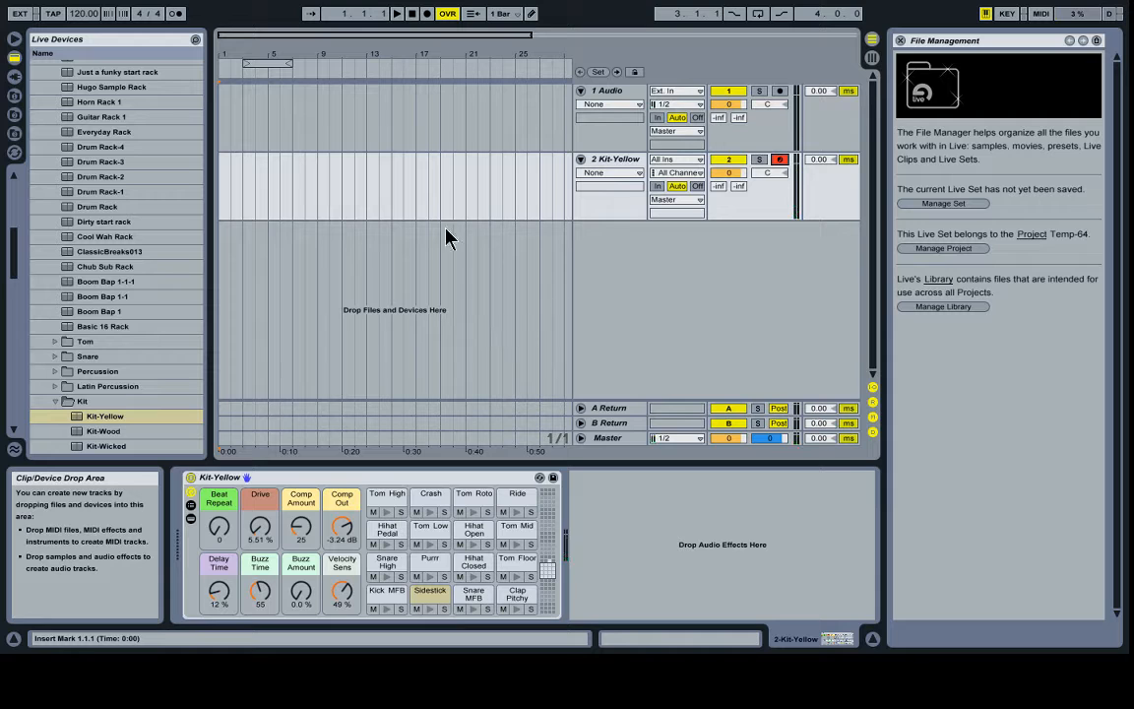
# Step: Collapse the Kit folder and look through the Drum Rack presets and the sounds in the Kick folder
pyautogui.click(49, 402)
pyautogui.click(55, 403)
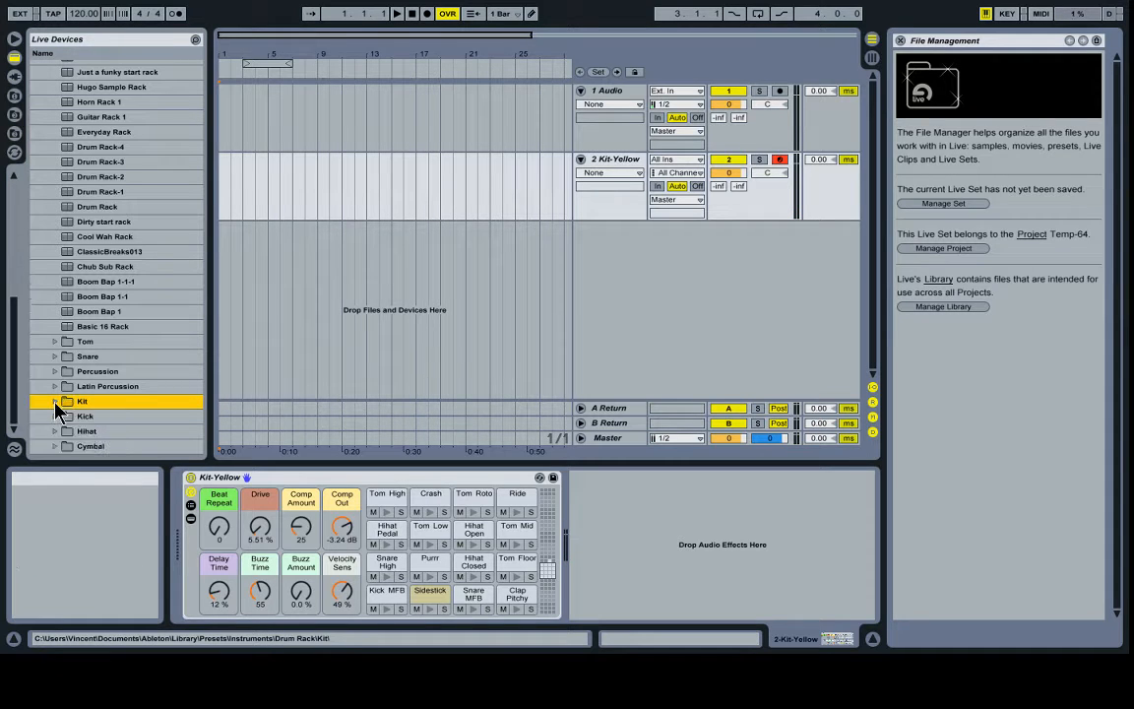
pyautogui.scroll(6, 133, 337)
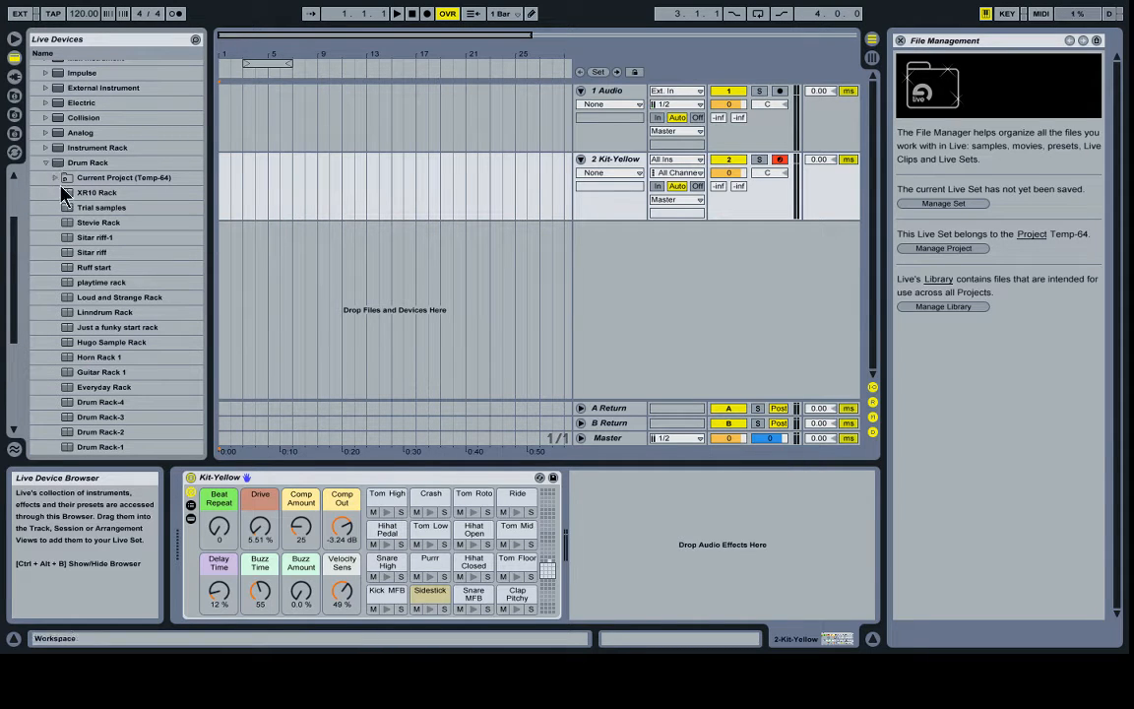
pyautogui.scroll(-2, 35, 254)
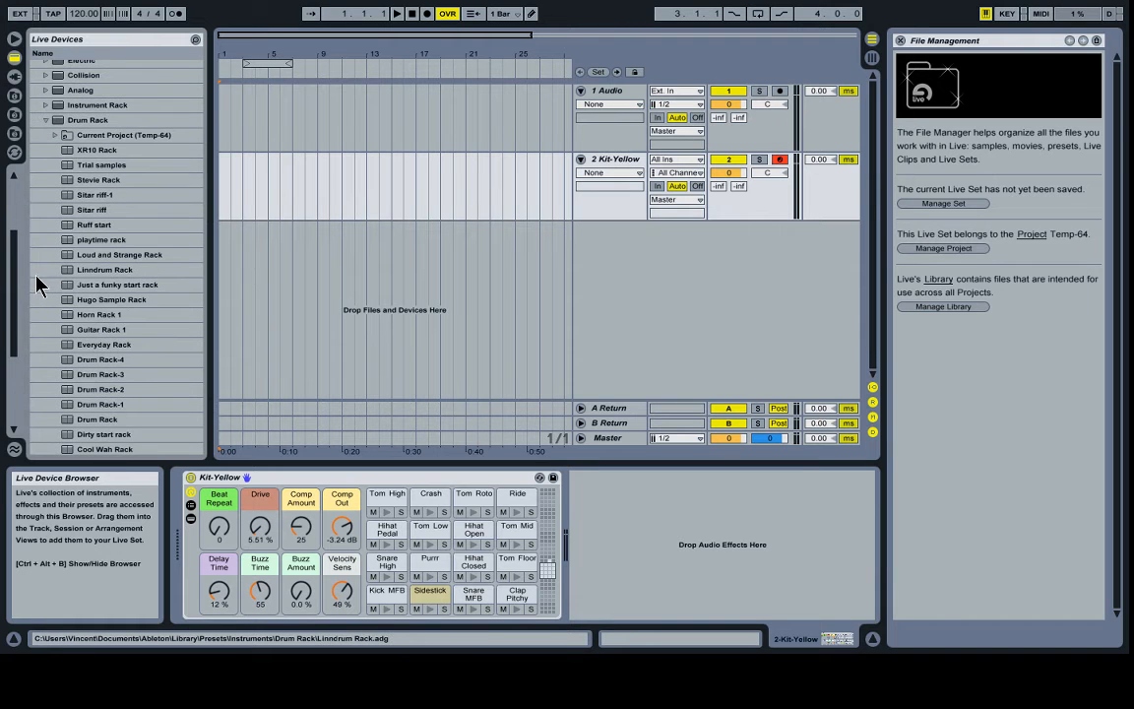
pyautogui.scroll(-2, 37, 266)
pyautogui.scroll(-1, 37, 276)
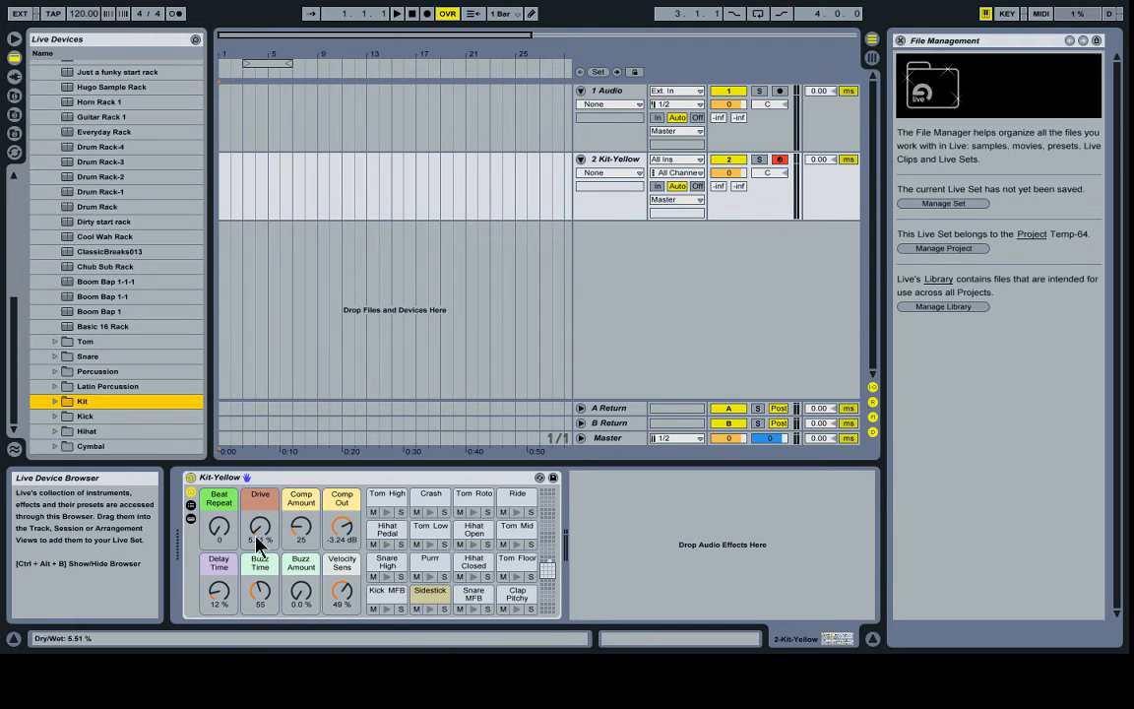
pyautogui.click(55, 415)
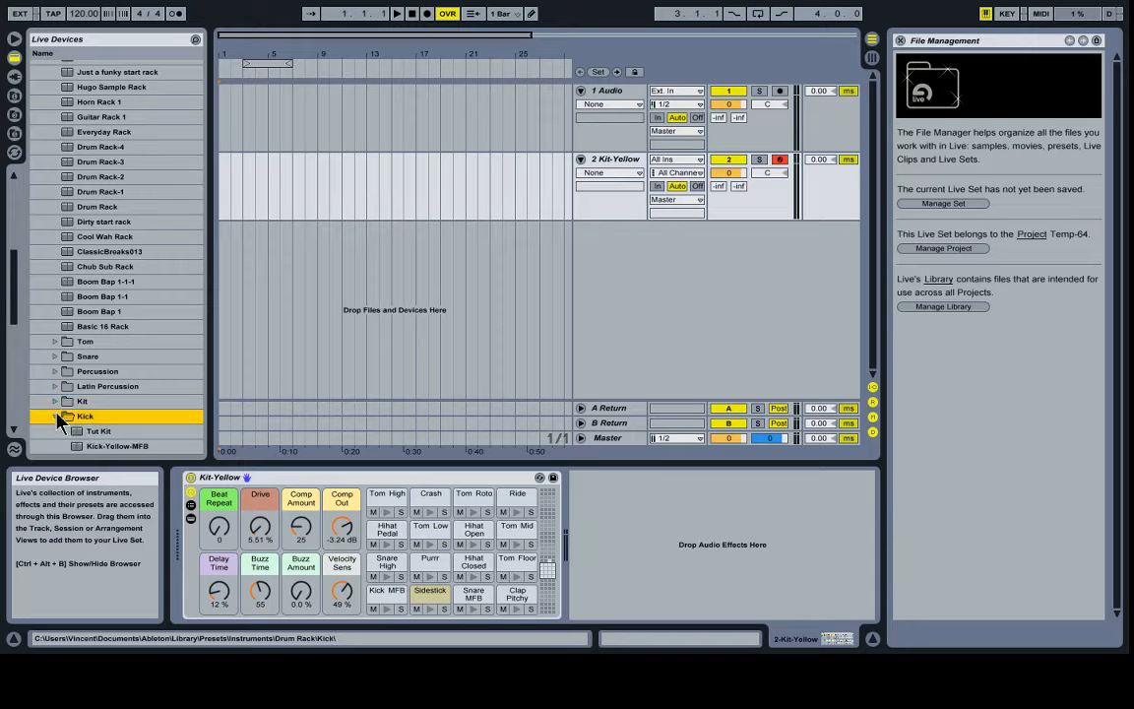
pyautogui.scroll(-3, 129, 357)
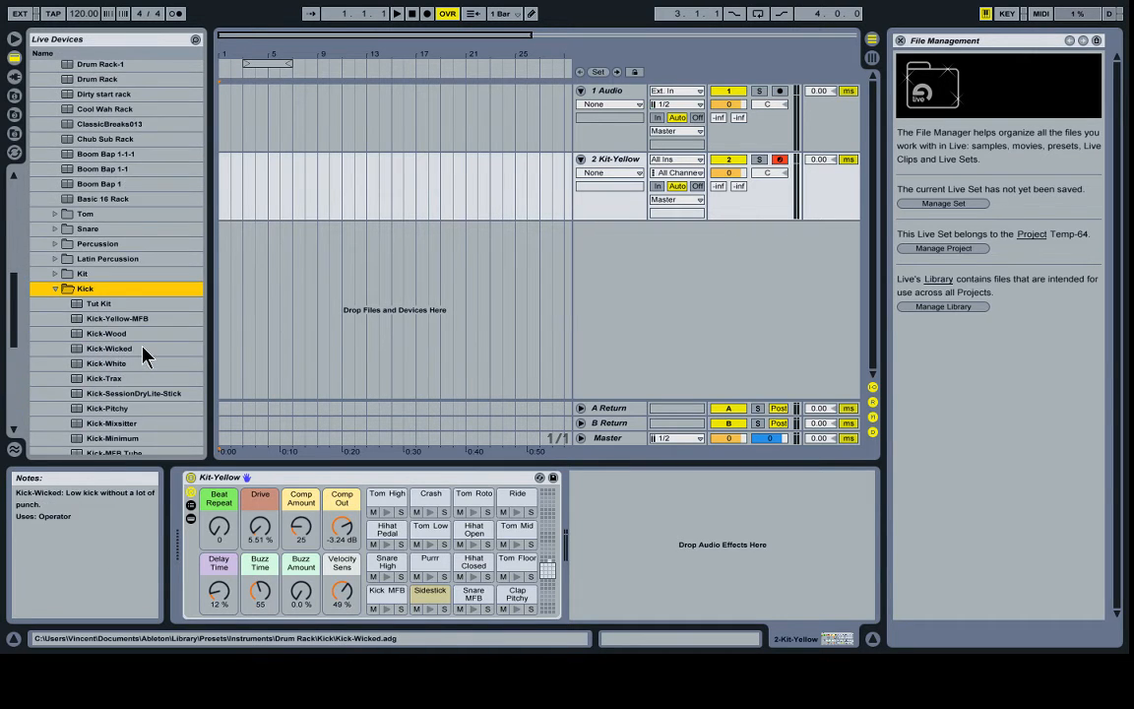
pyautogui.scroll(5, 68, 271)
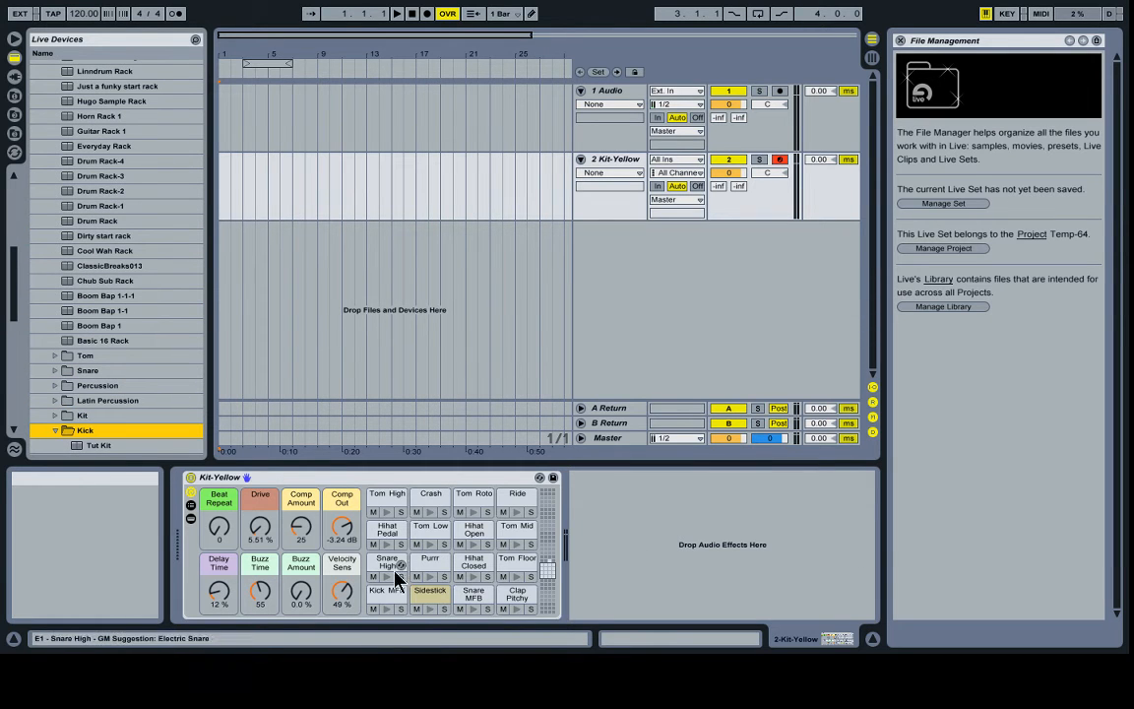
# Step: Look through the Kit-Yellow rack's full range of pads and return to the block holding the kit sounds
pyautogui.scroll(10, 398, 577)
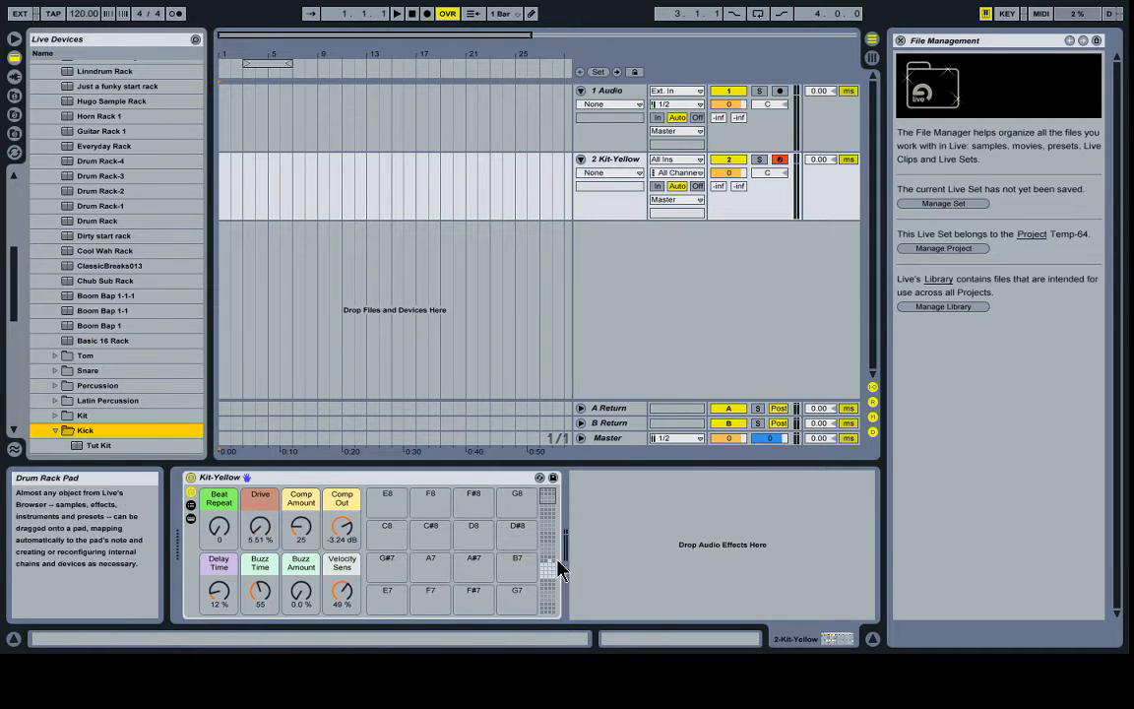
pyautogui.click(550, 519)
pyautogui.moveTo(553, 523); pyautogui.dragTo(548, 557)
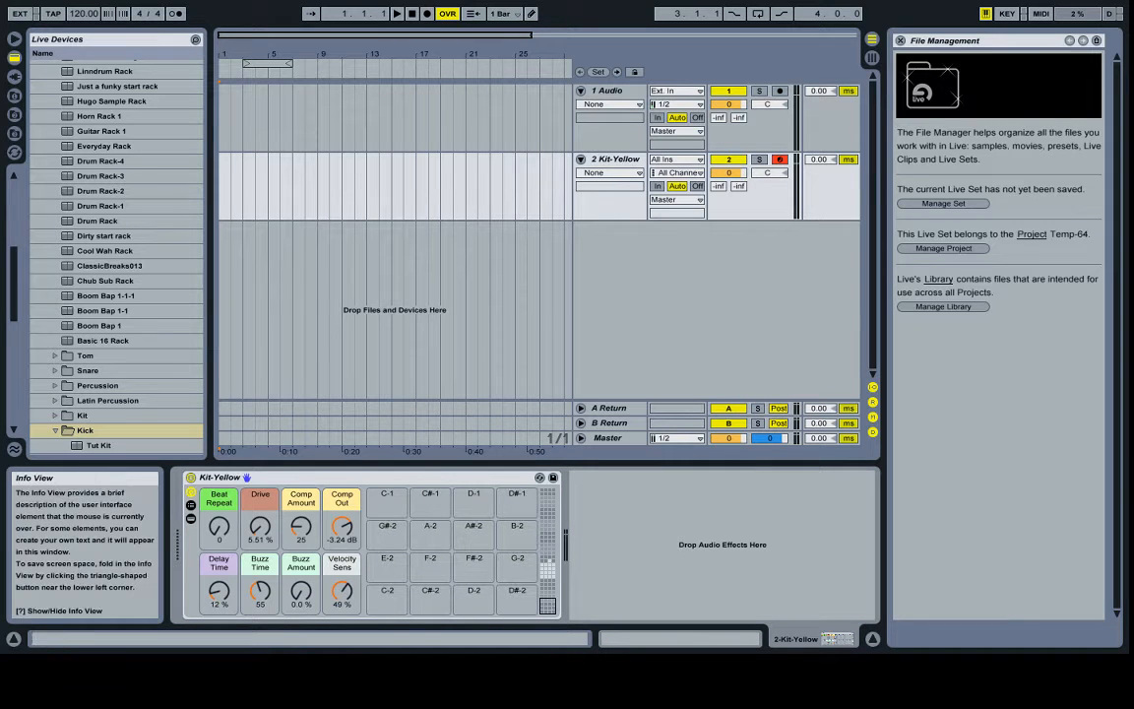
pyautogui.click(546, 581)
pyautogui.click(547, 582)
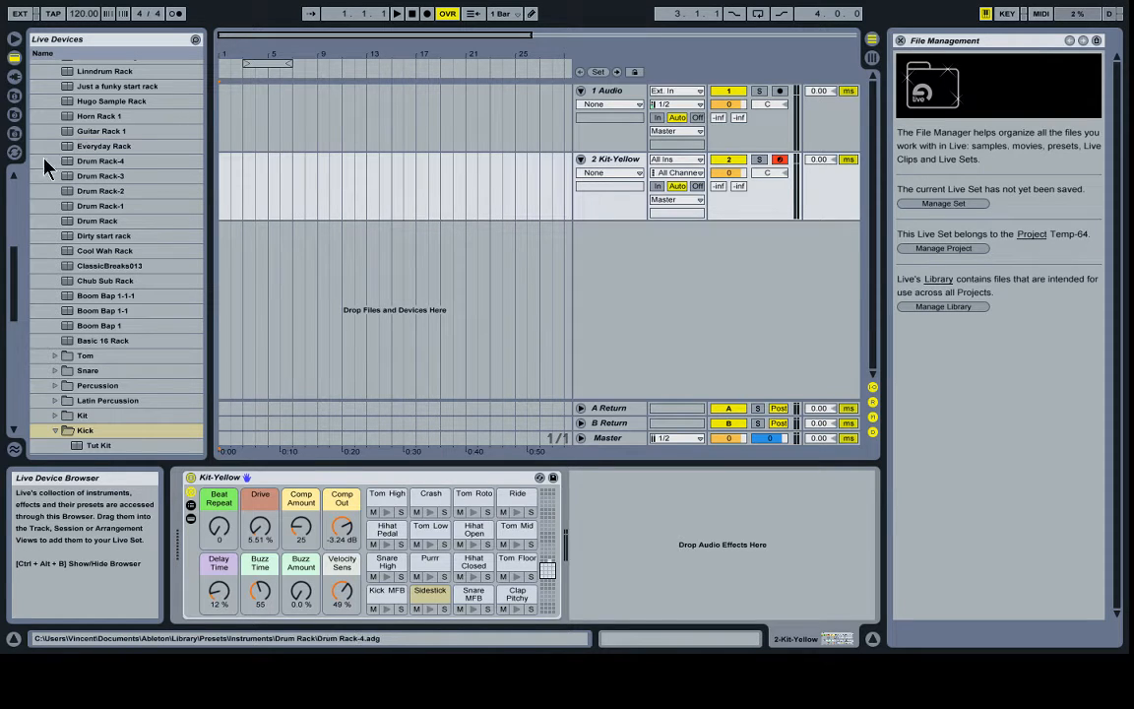
# Step: Replace the Kit-Yellow kit on track 2 with an empty Drum Rack
pyautogui.scroll(8, 128, 241)
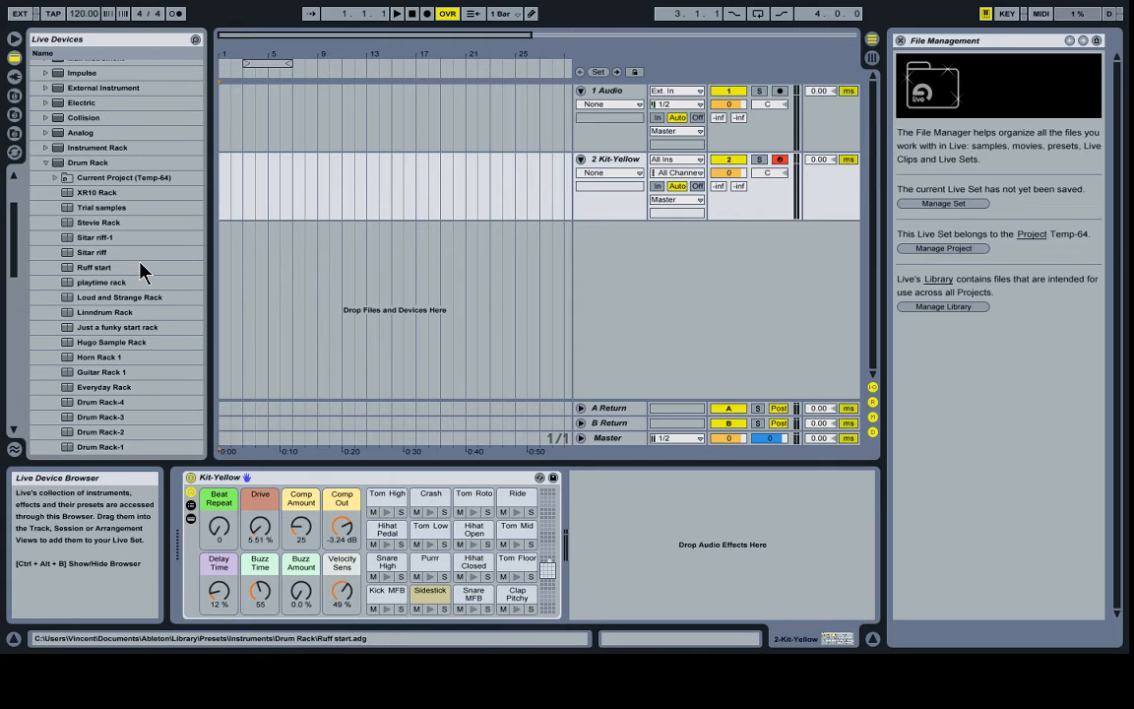
pyautogui.click(61, 162)
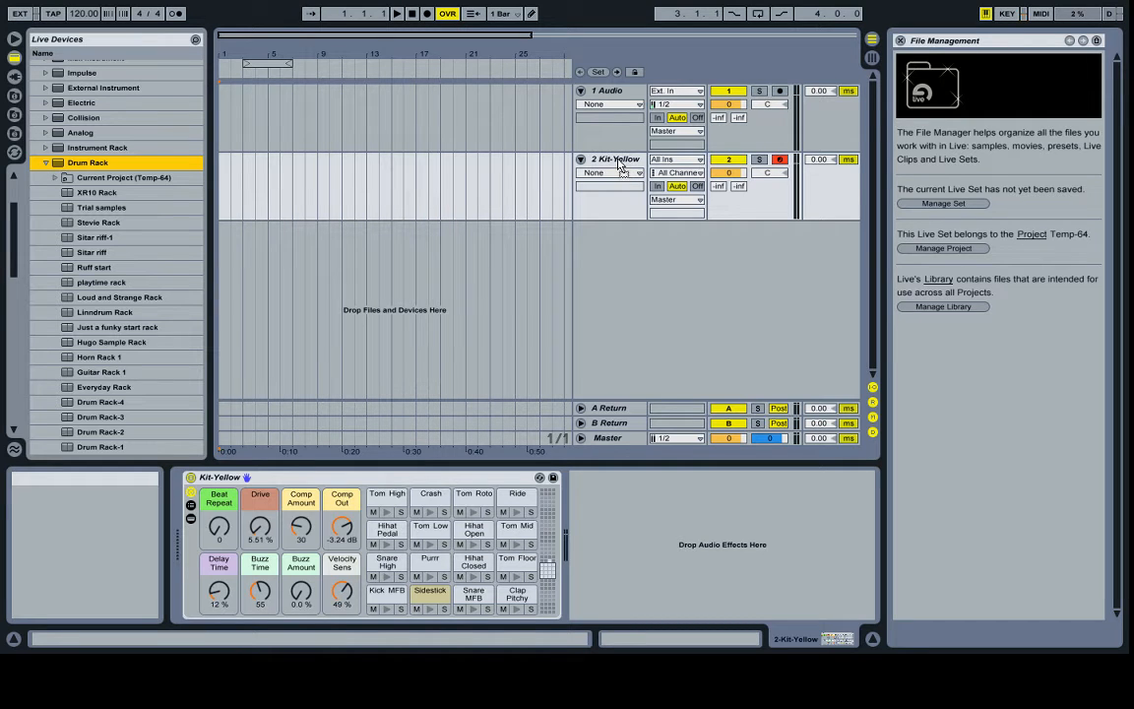
pyautogui.moveTo(618, 161); pyautogui.dragTo(618, 161)
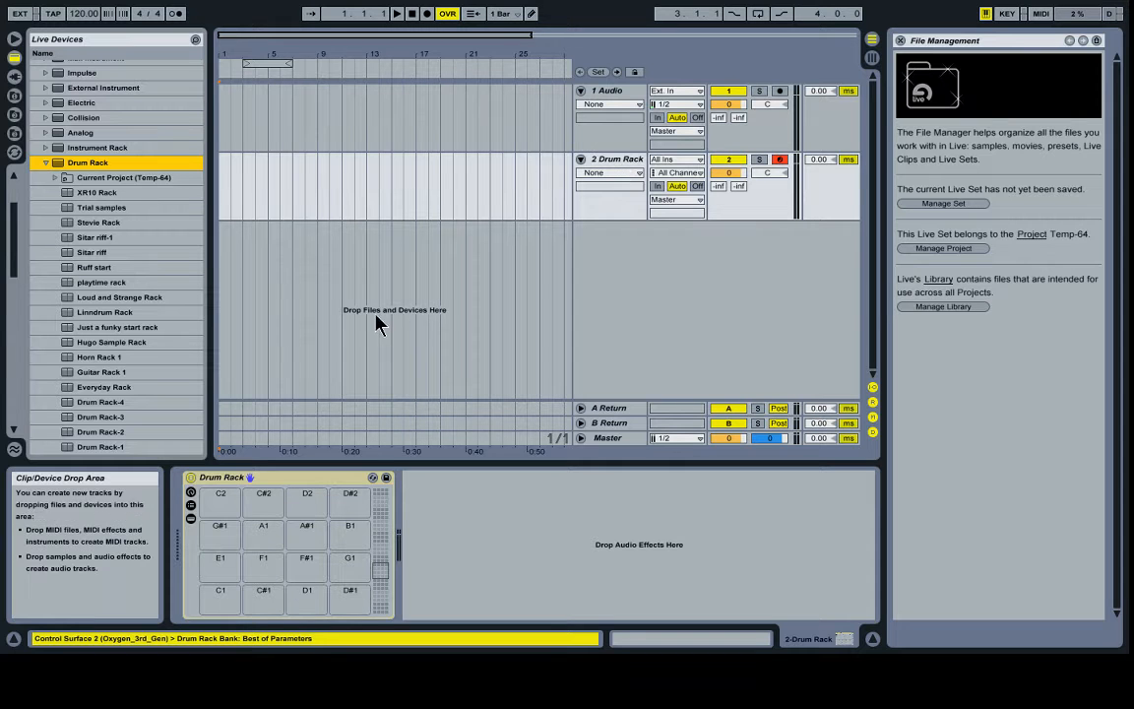
# Step: Load the Kick-White preset onto the Drum Rack's C1 pad and preview its sound
pyautogui.scroll(-3, 147, 264)
pyautogui.scroll(-10, 132, 264)
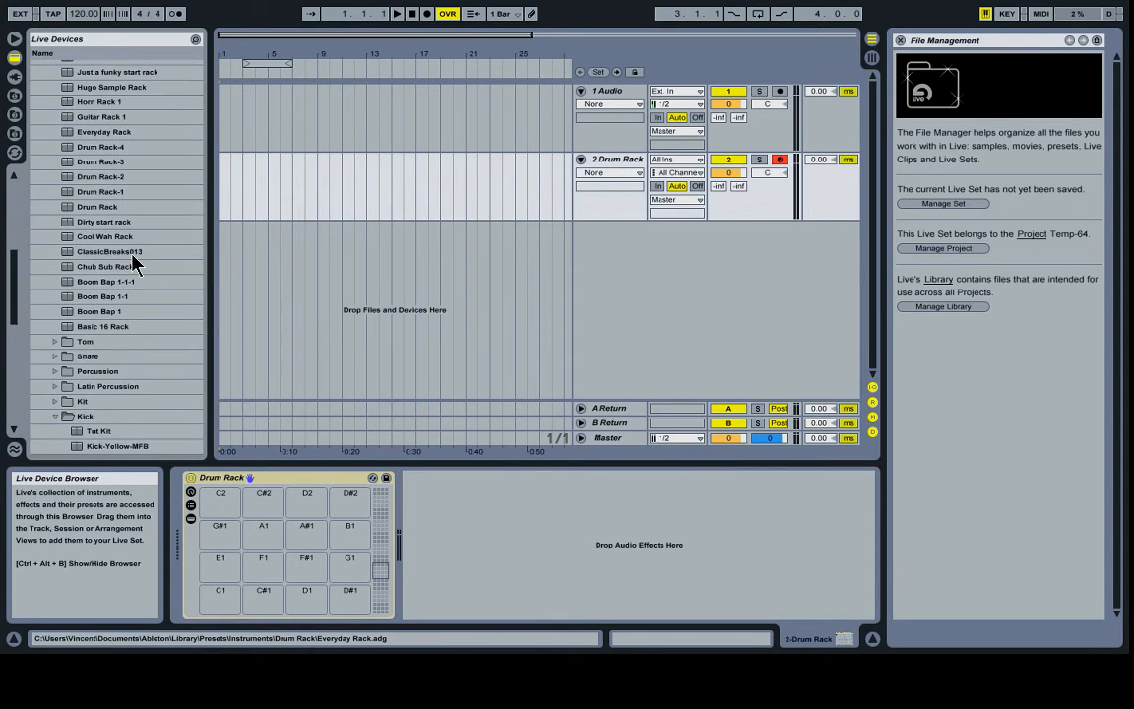
pyautogui.scroll(-2, 133, 264)
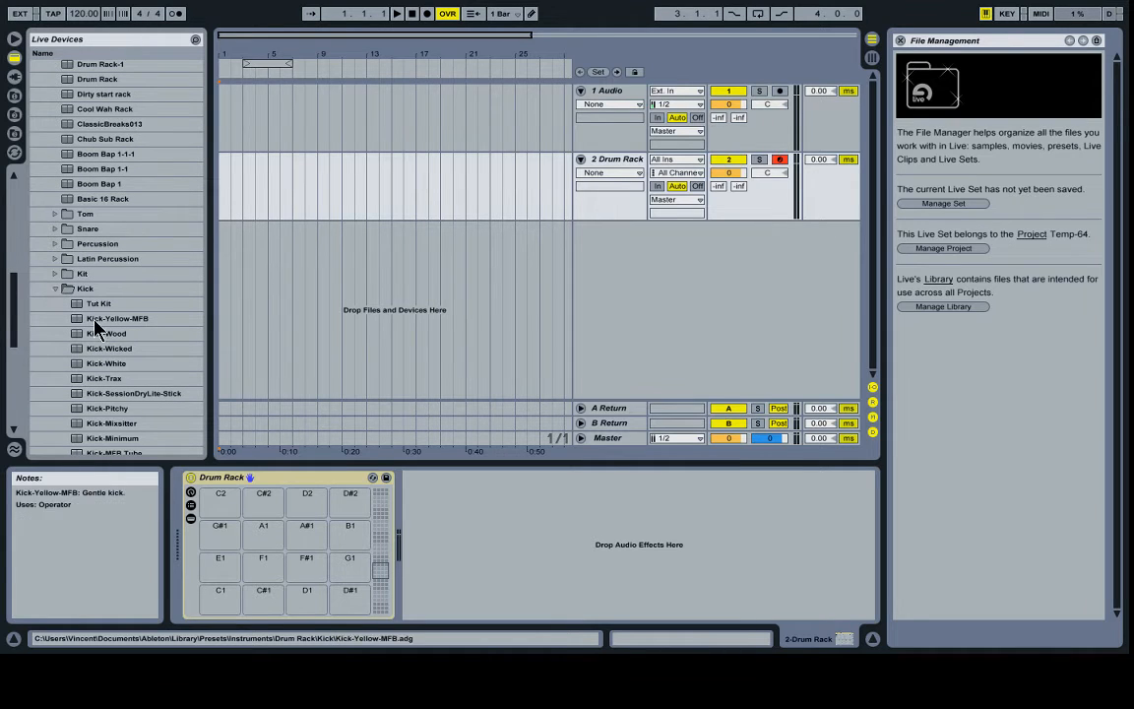
pyautogui.scroll(-2, 148, 315)
pyautogui.scroll(-1, 98, 343)
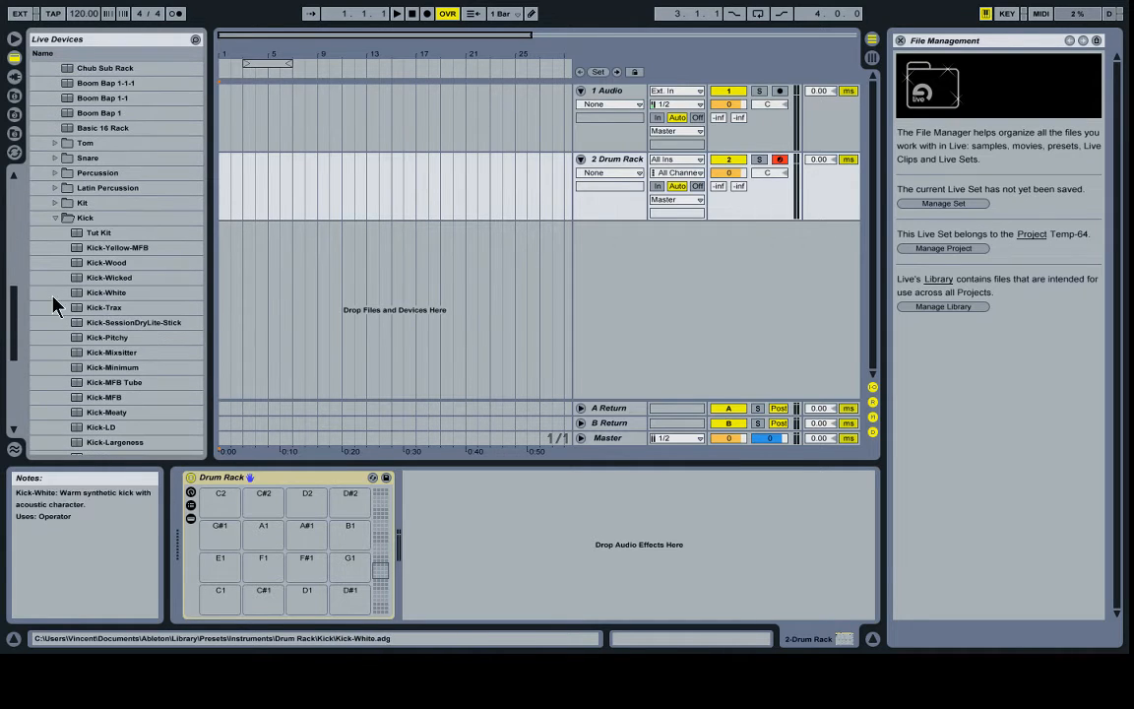
pyautogui.click(78, 294)
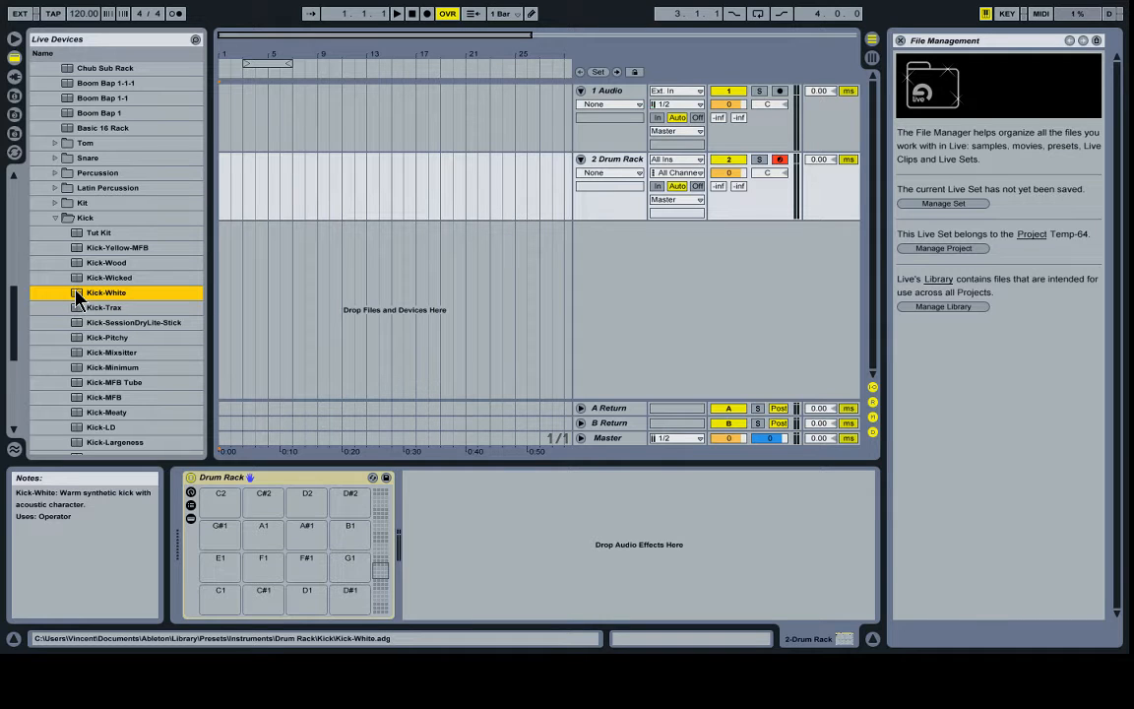
pyautogui.moveTo(77, 293); pyautogui.dragTo(225, 607)
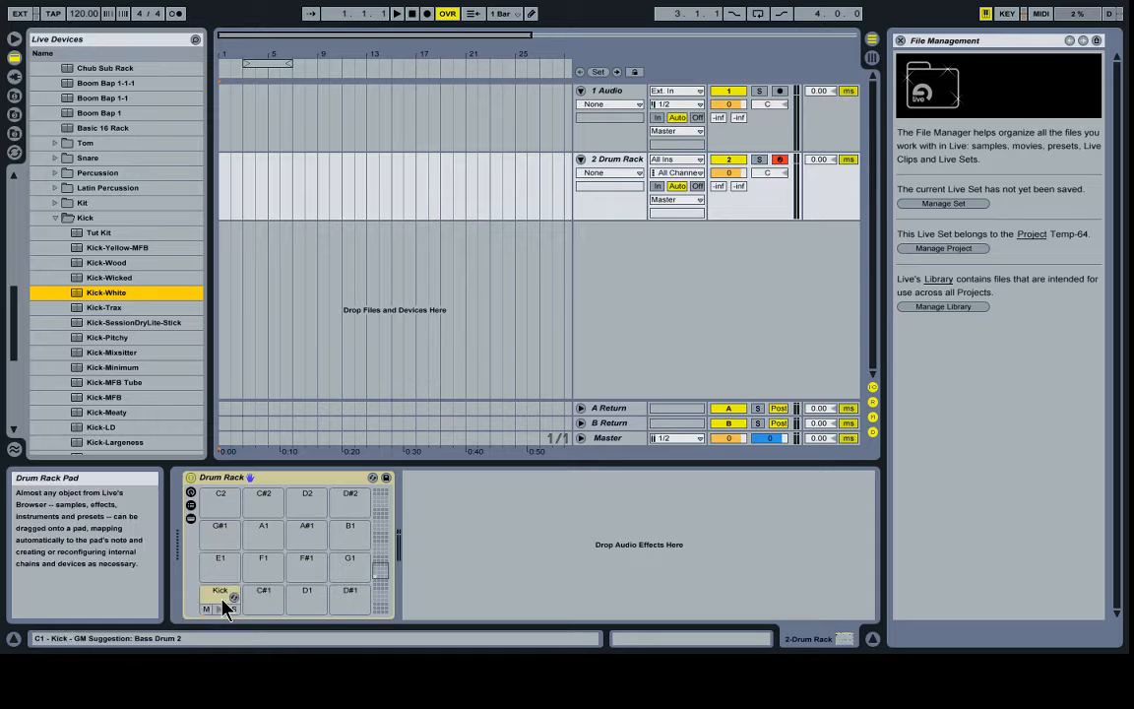
pyautogui.click(222, 609)
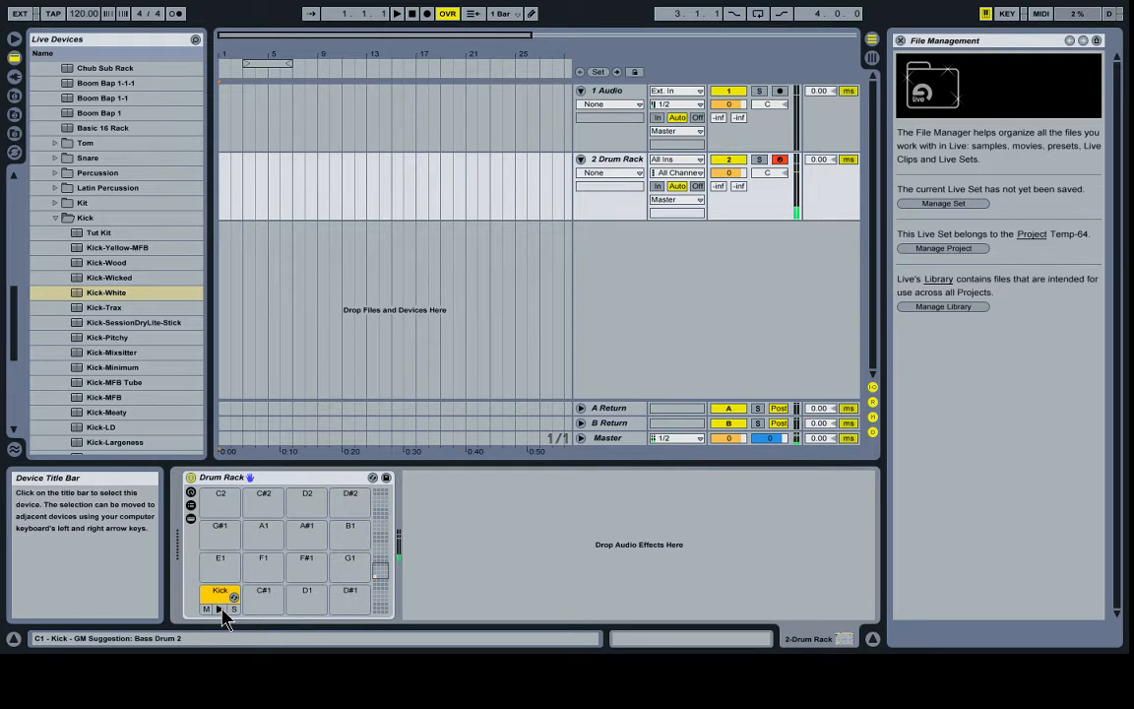
# Step: Collapse the Kick folder and assign the Snare-White preset from the Snare folder to the C#1 pad
pyautogui.click(55, 217)
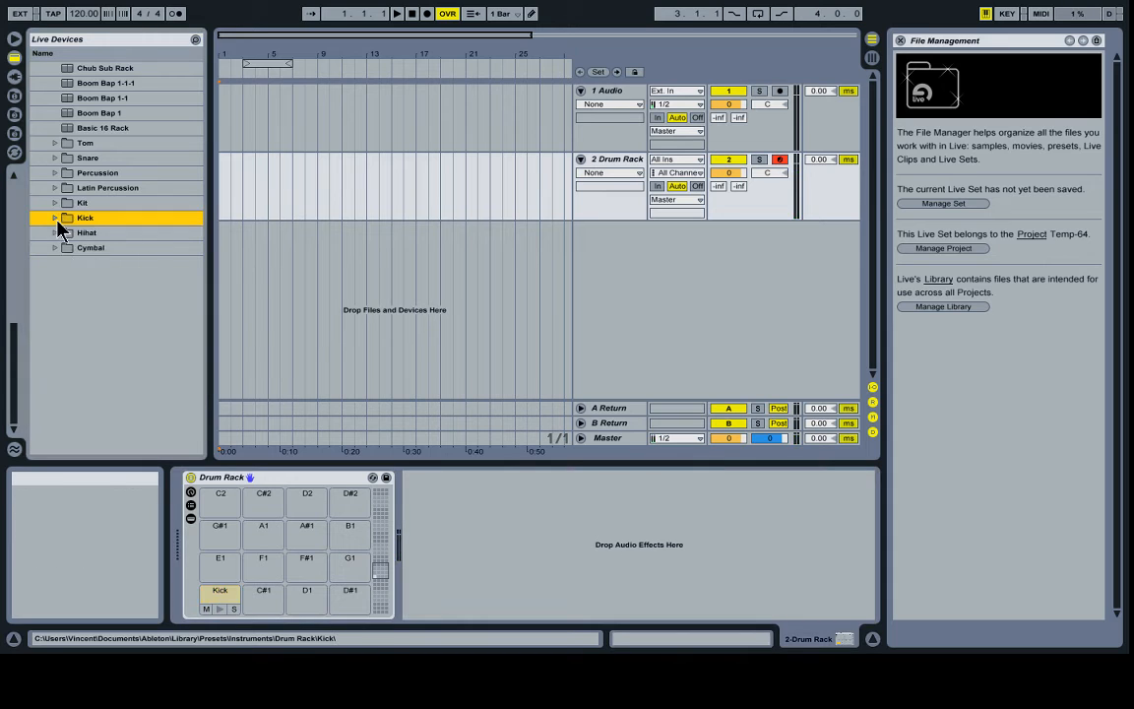
pyautogui.click(56, 157)
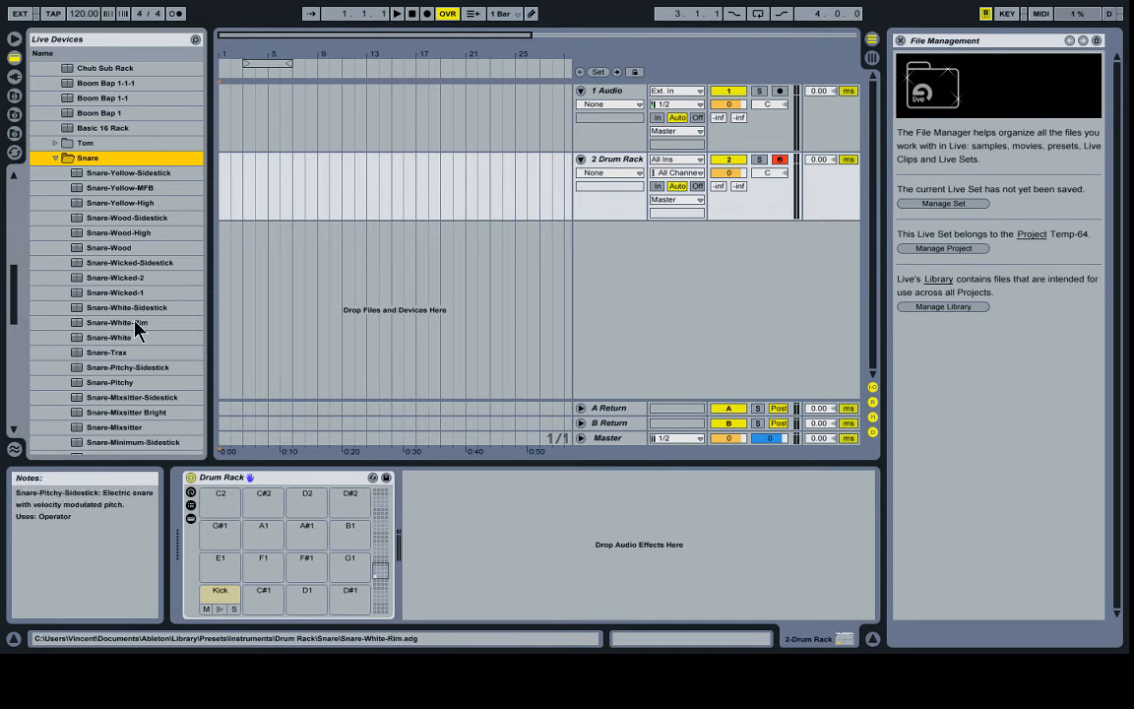
pyautogui.moveTo(74, 340); pyautogui.dragTo(255, 608)
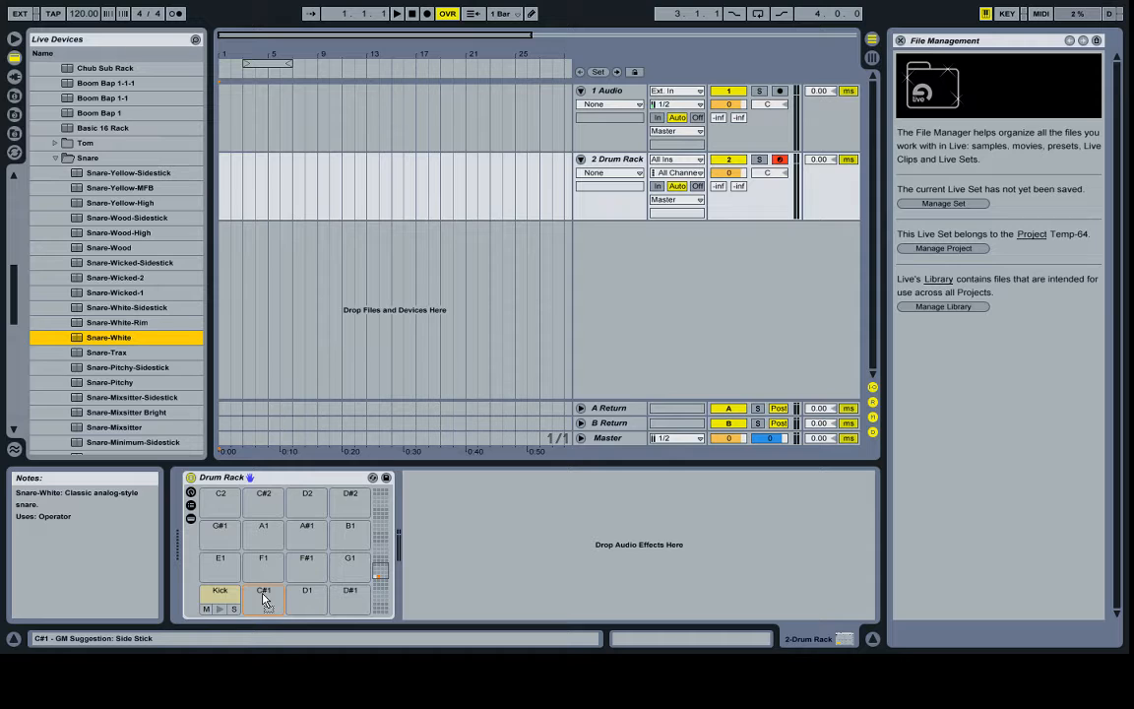
# Step: Load the Snare-White preset onto the C#1 pad and preview its sound
pyautogui.moveTo(264, 598); pyautogui.dragTo(83, 340)
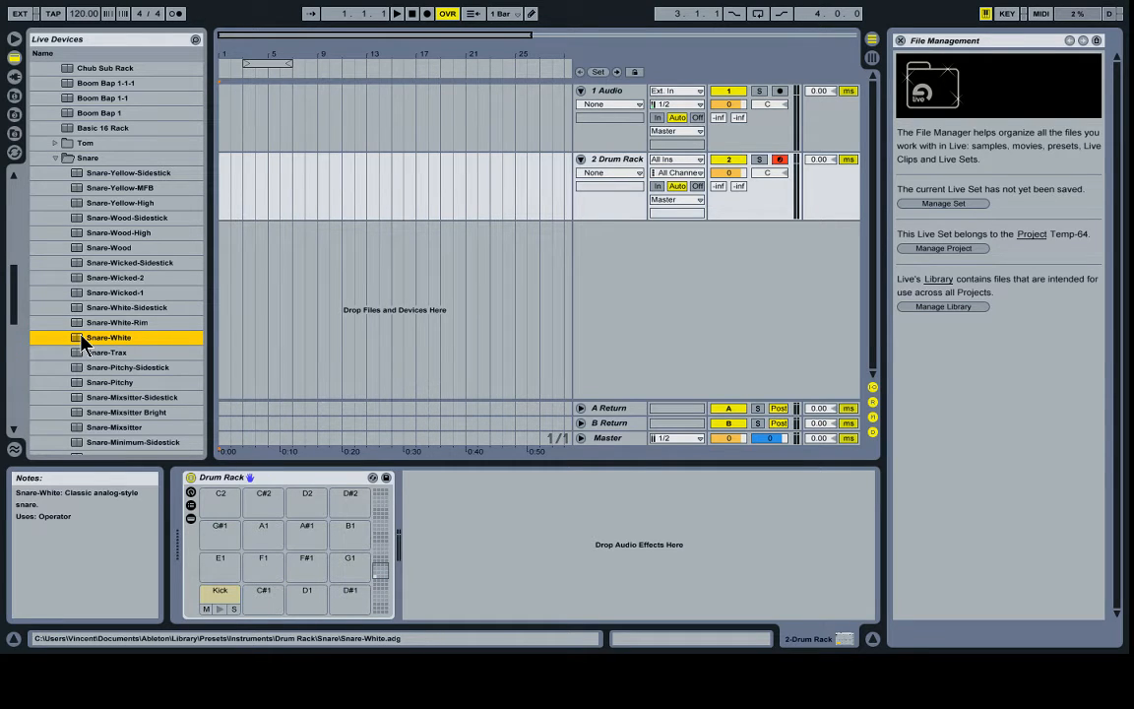
pyautogui.moveTo(82, 340); pyautogui.dragTo(265, 607)
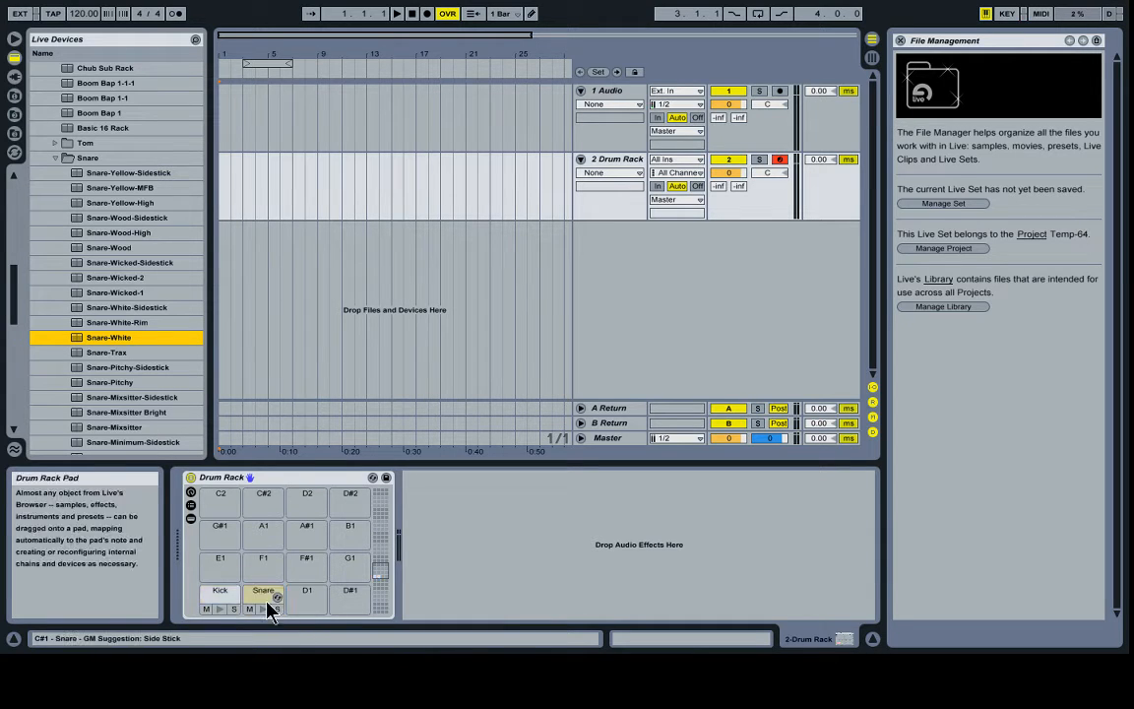
pyautogui.click(263, 608)
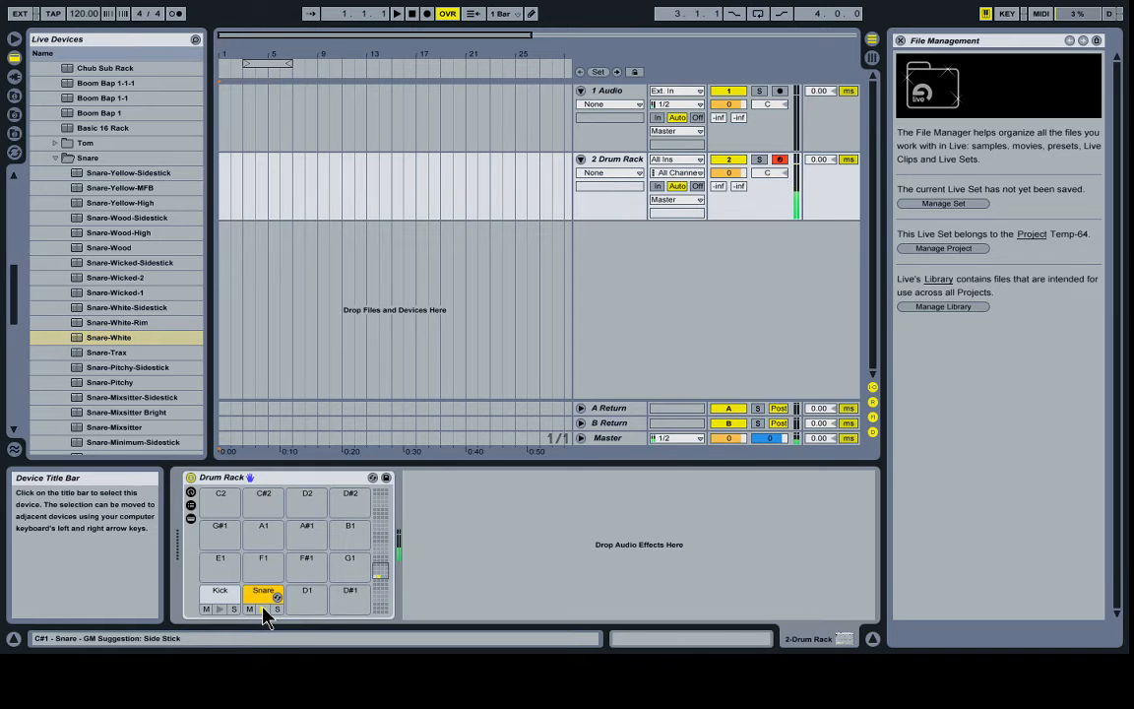
# Step: Collapse the Snare folder and assign the Hihat-Trax-Closed preset from the Hihat folder to the E1 pad
pyautogui.click(55, 158)
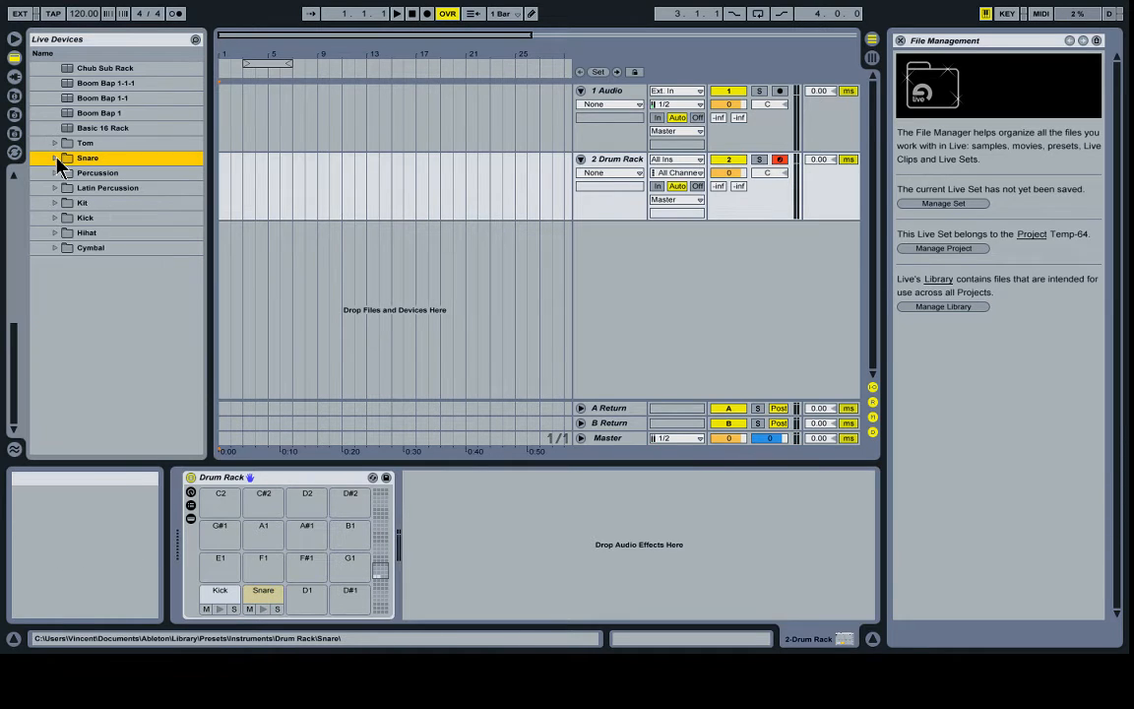
pyautogui.click(57, 238)
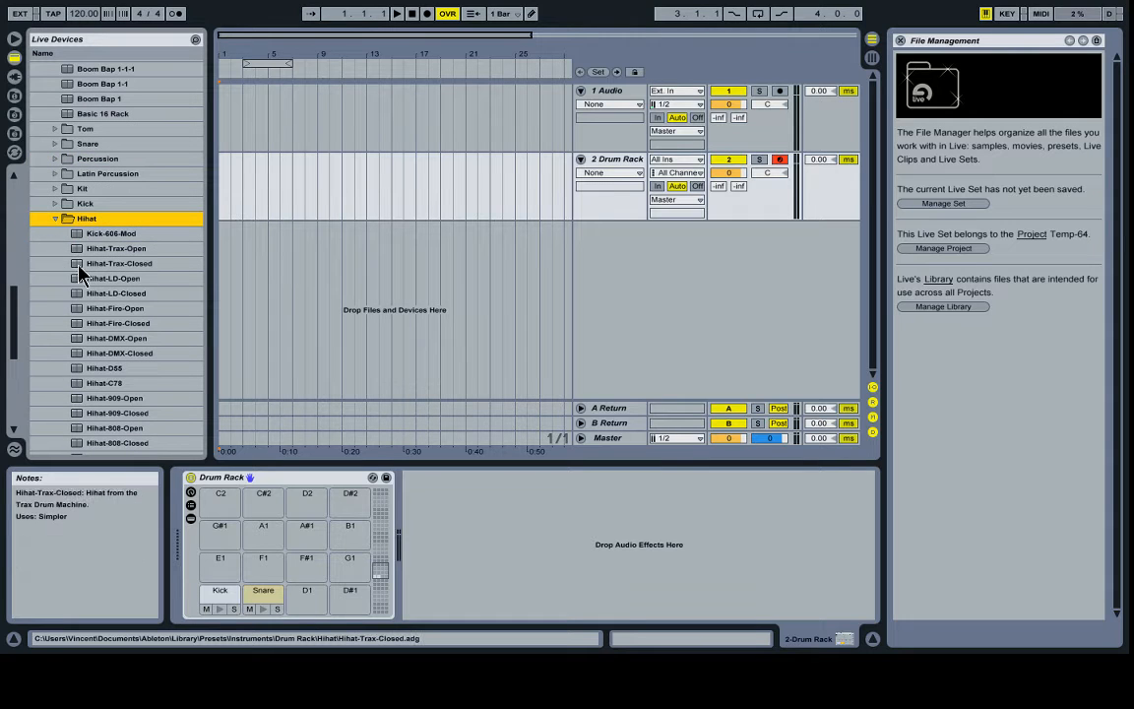
pyautogui.moveTo(79, 266); pyautogui.dragTo(216, 581)
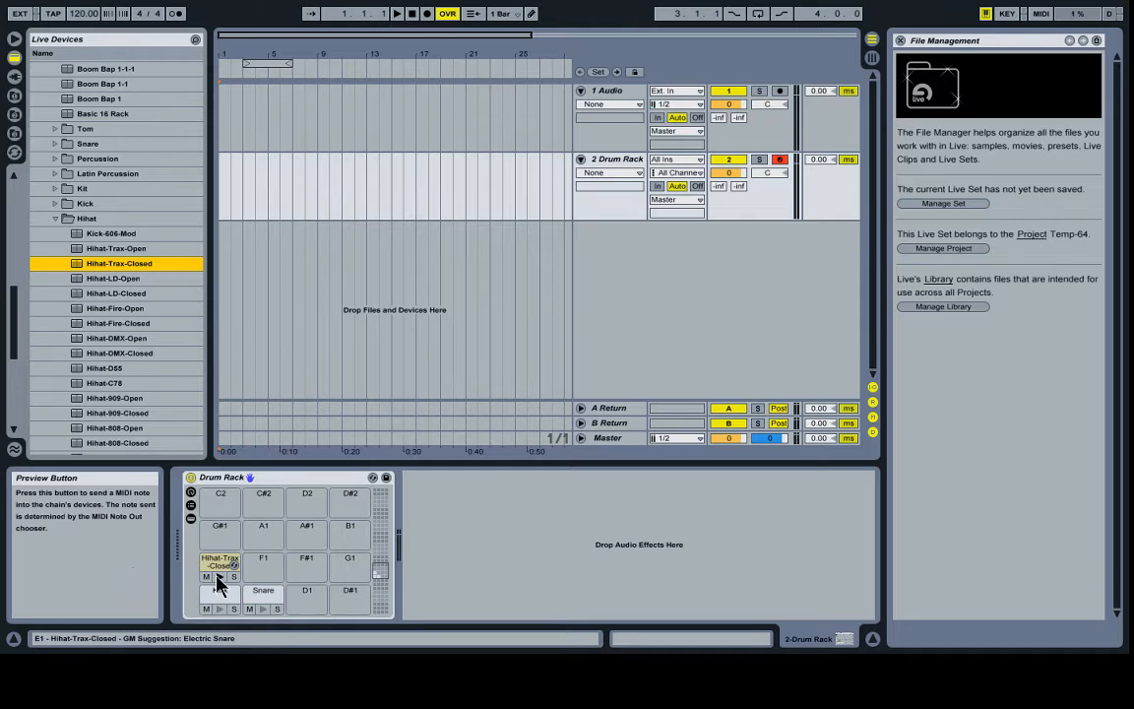
# Step: Load the Hihat-LD-Open preset onto the F1 pad and preview its sound
pyautogui.click(76, 279)
pyautogui.moveTo(76, 280); pyautogui.dragTo(256, 569)
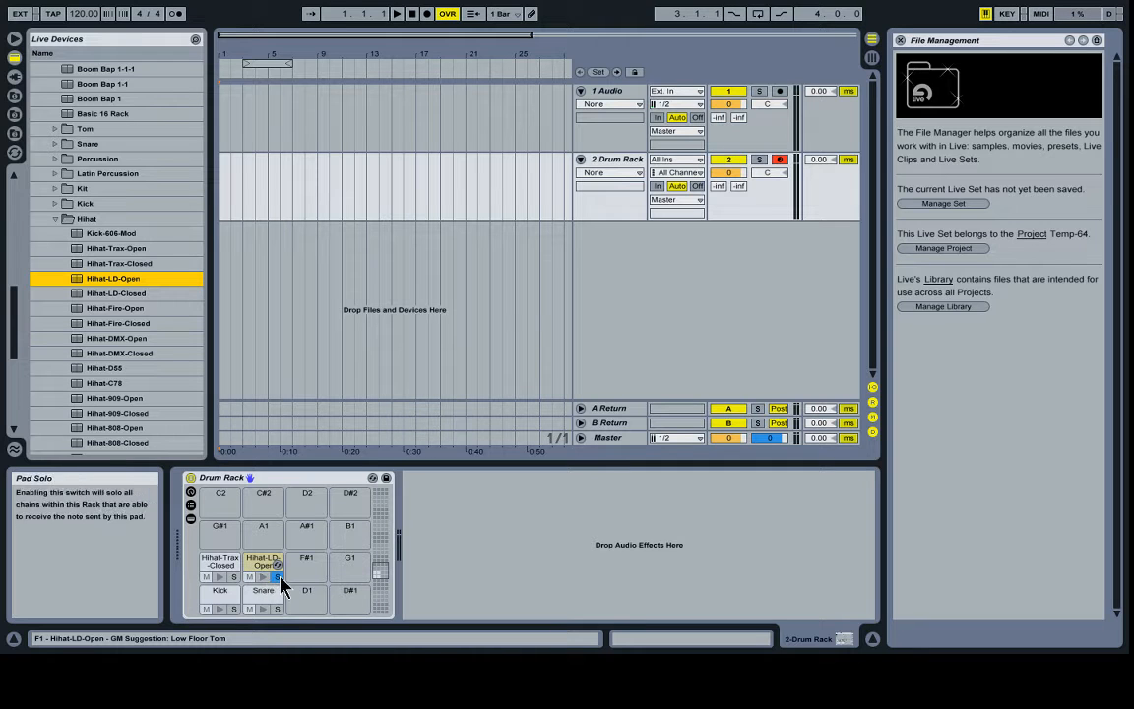
pyautogui.click(262, 577)
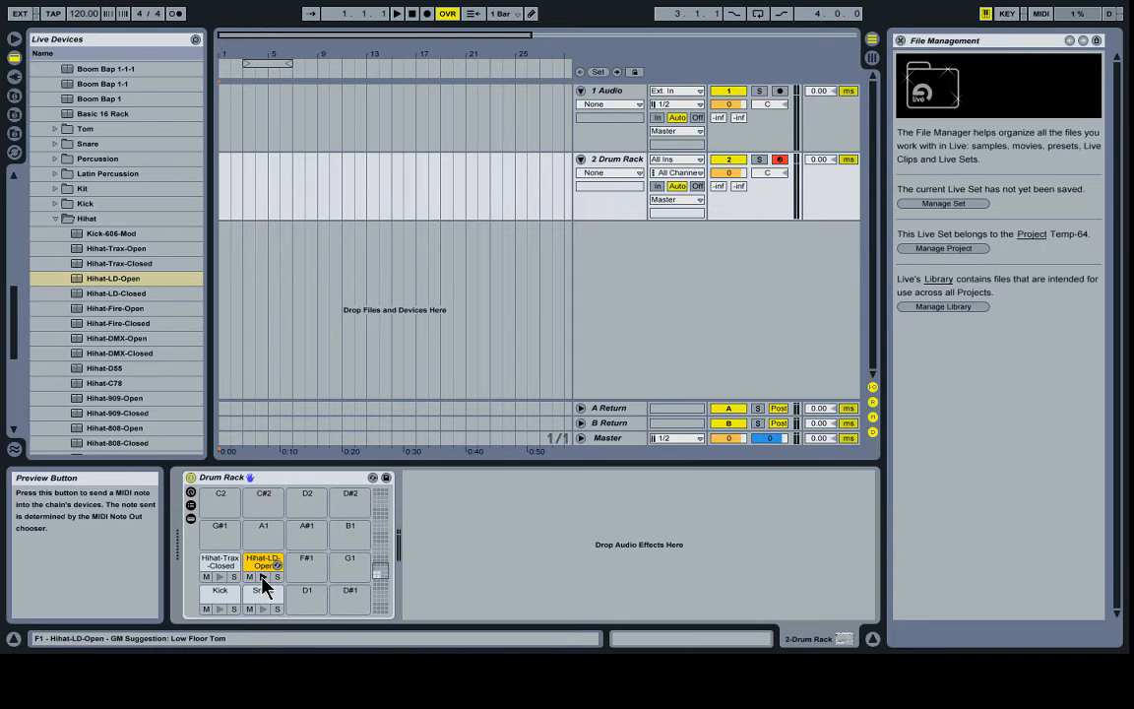
pyautogui.click(262, 577)
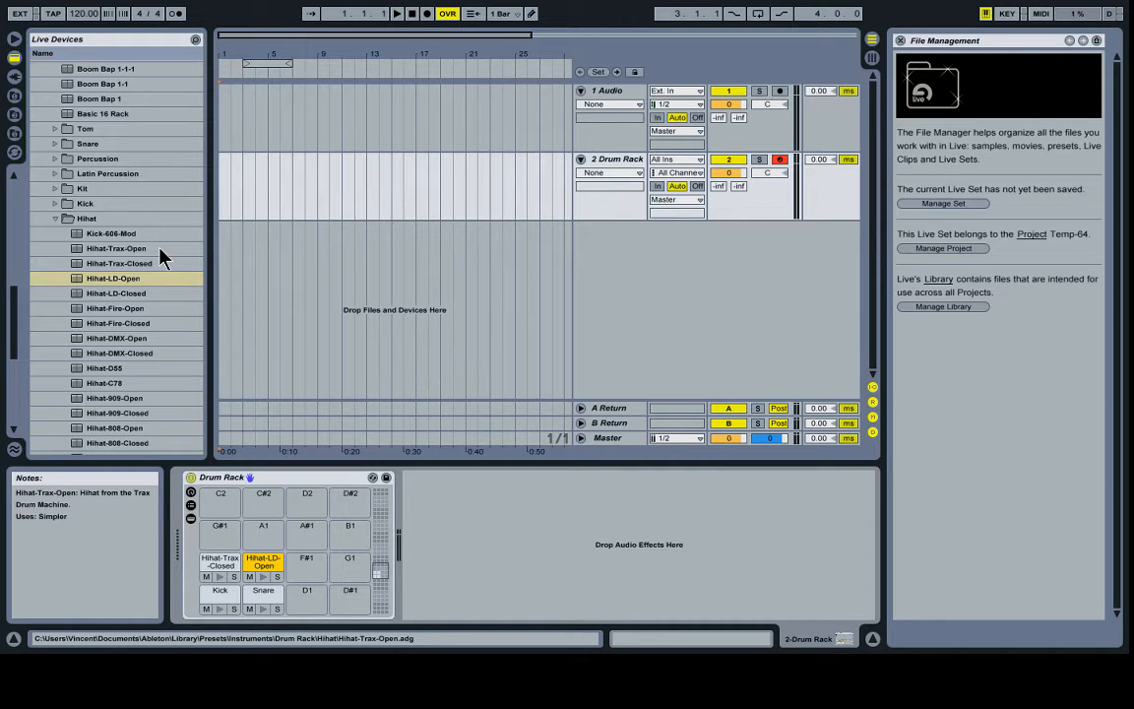
# Step: Show the rack's chain list and lower the volume of Hihat-LD-Open to -18.8 dB and Hihat-Trax-Closed to -10.2 dB
pyautogui.click(191, 506)
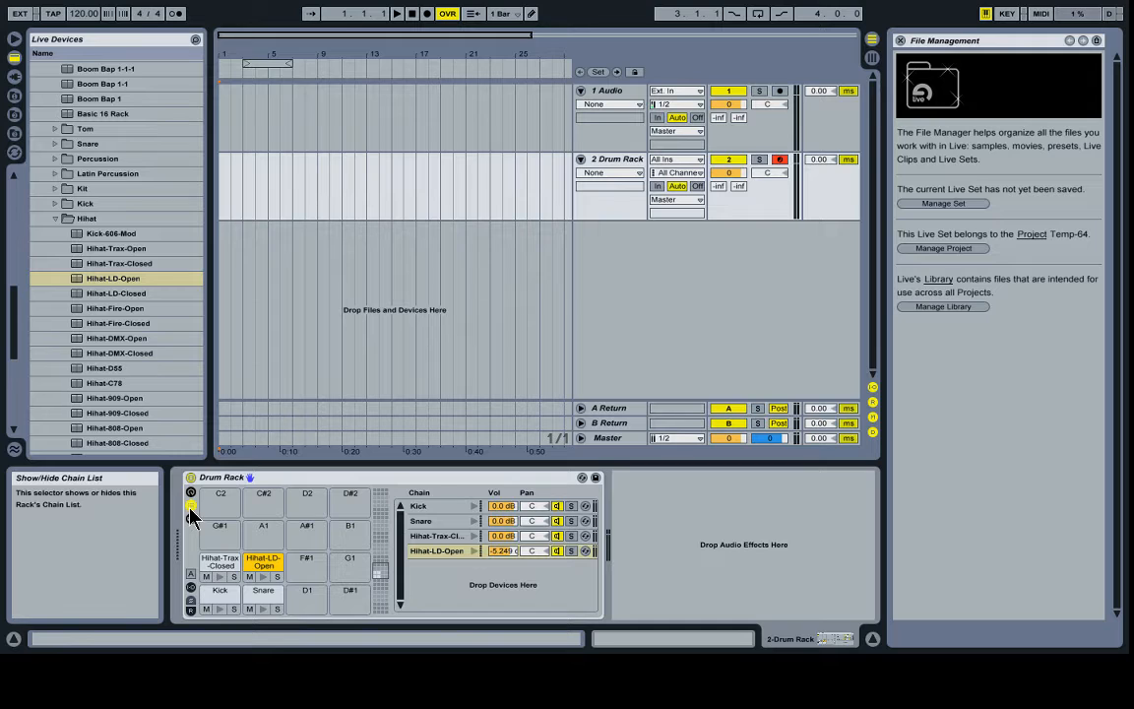
pyautogui.click(502, 551)
pyautogui.moveTo(503, 551); pyautogui.dragTo(502, 579)
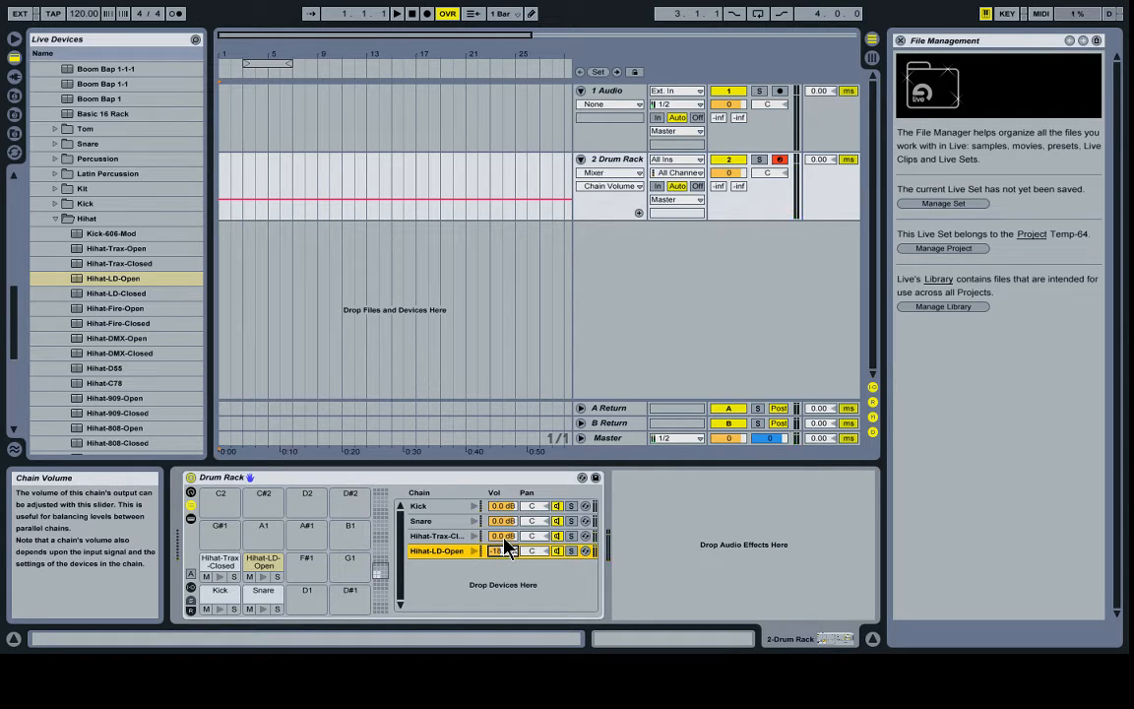
pyautogui.moveTo(502, 535); pyautogui.dragTo(502, 549)
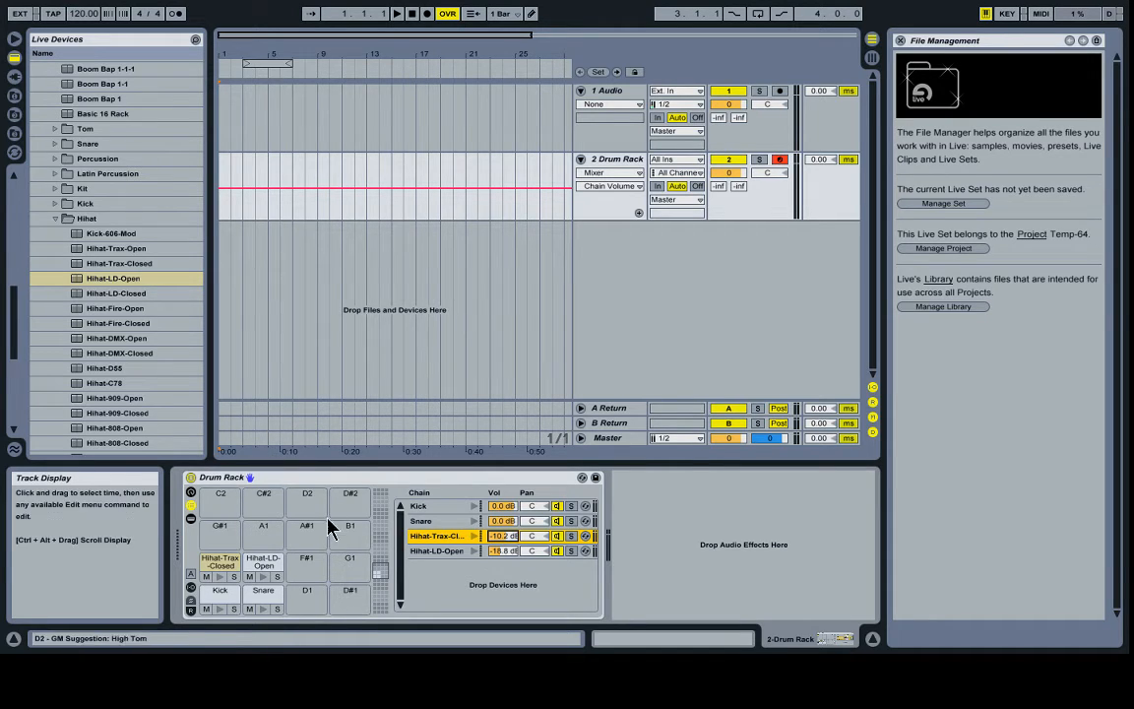
# Step: Save the rack as a preset named Tut Rack and preview its kick and snare pads
pyautogui.click(595, 479)
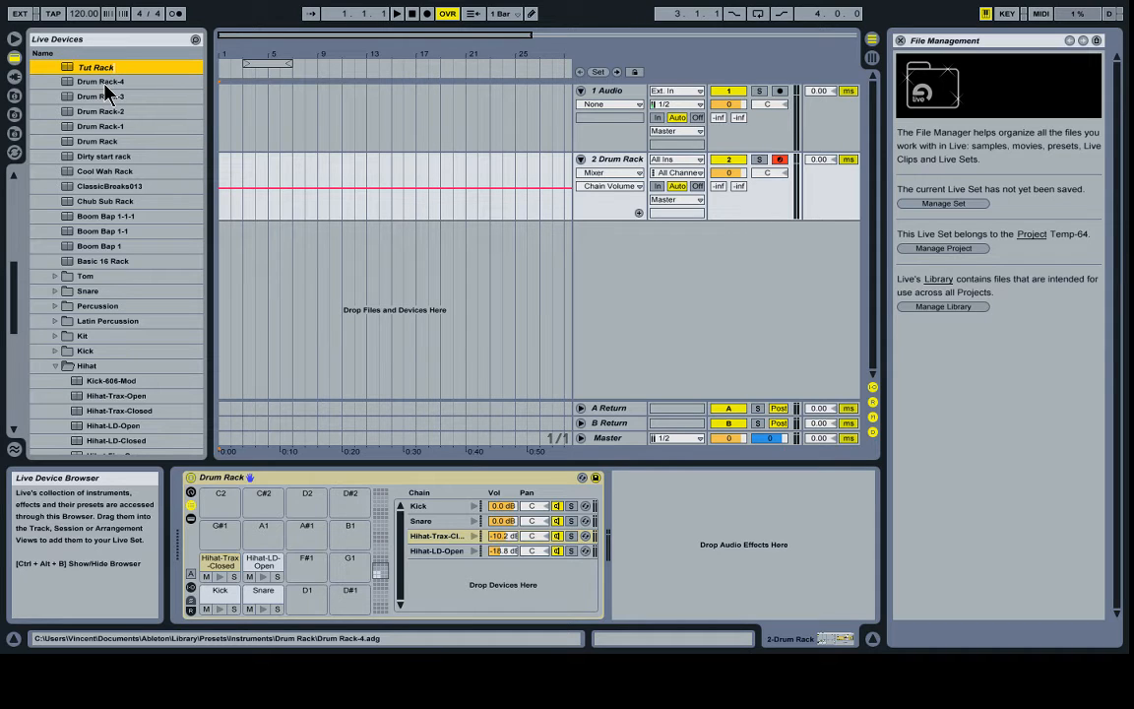
pyautogui.press('Return')
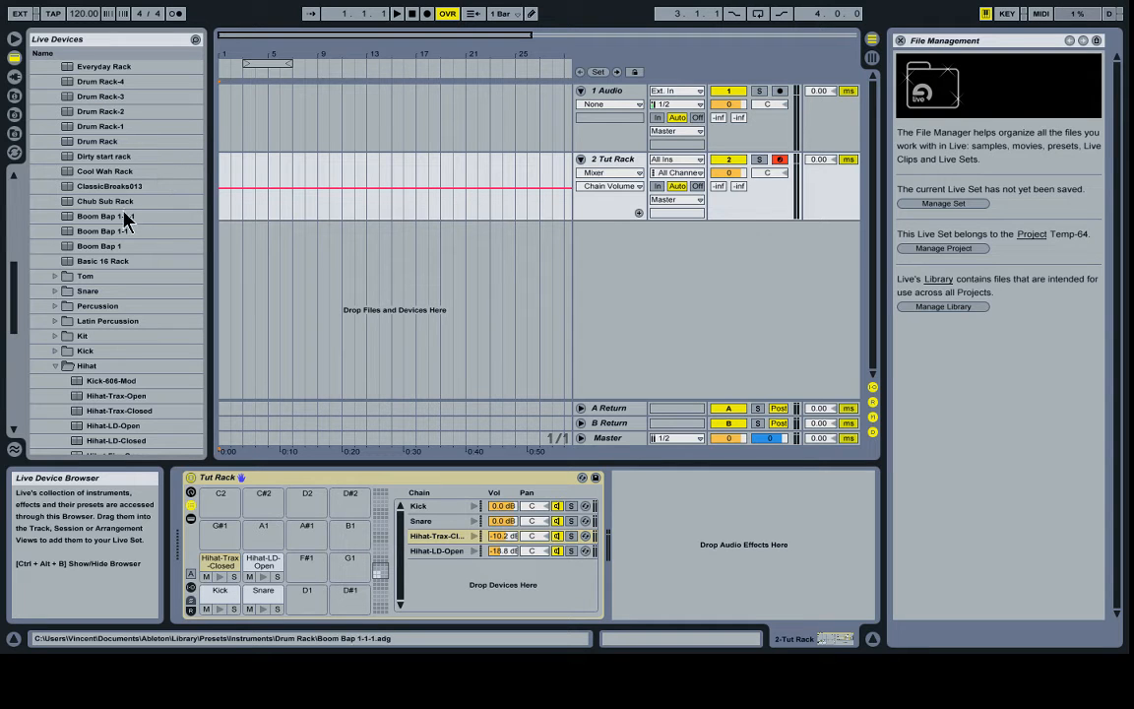
pyautogui.scroll(3, 135, 251)
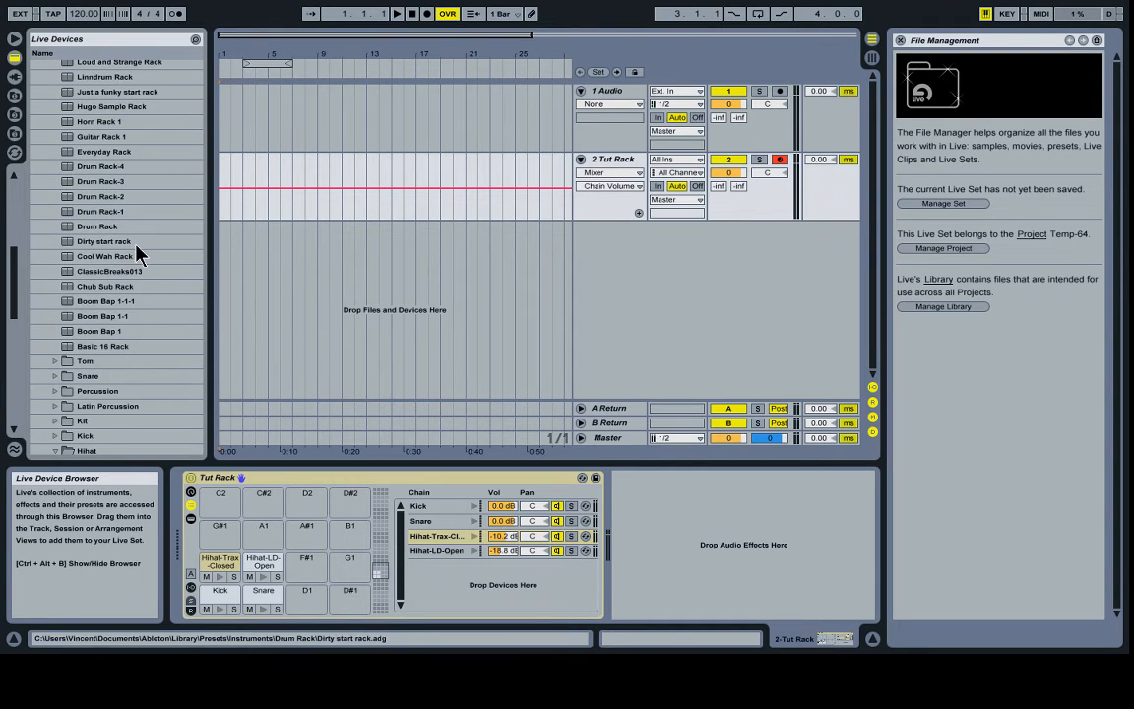
pyautogui.scroll(3, 136, 252)
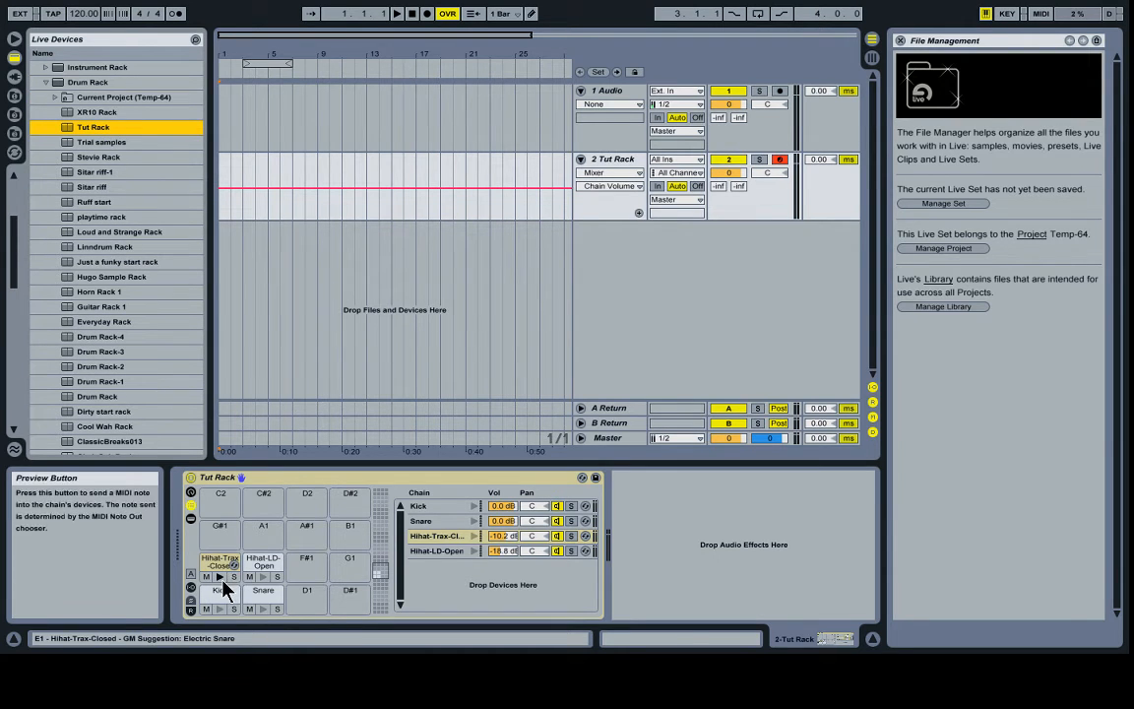
pyautogui.click(221, 610)
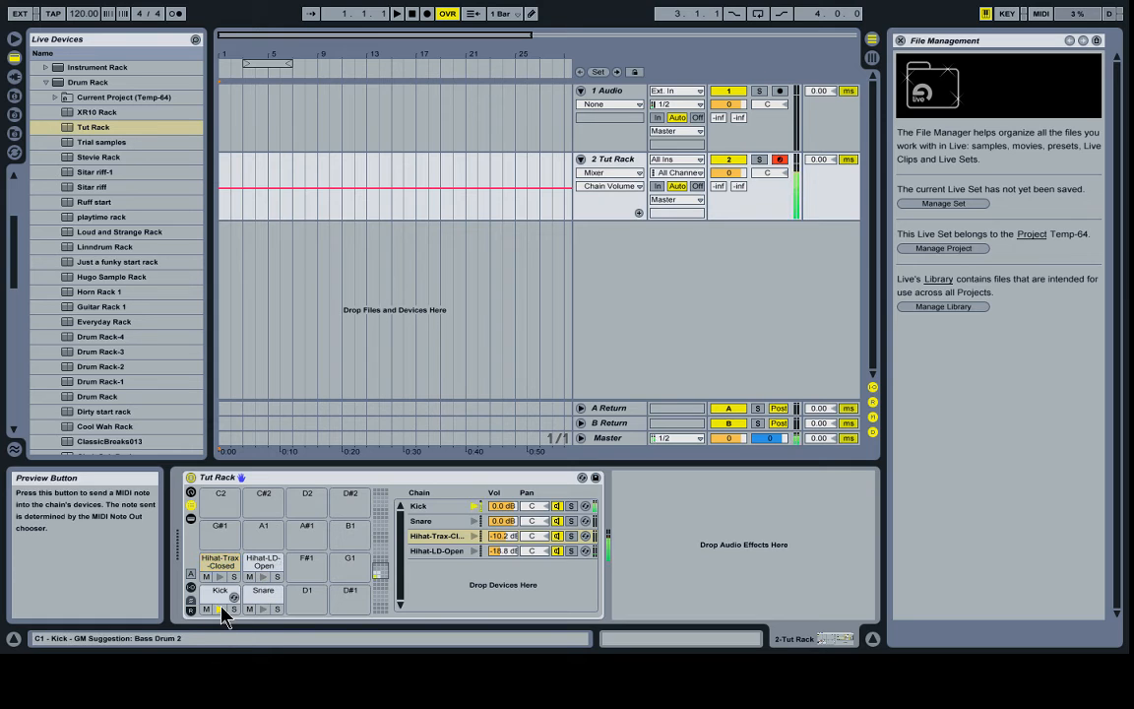
pyautogui.click(262, 611)
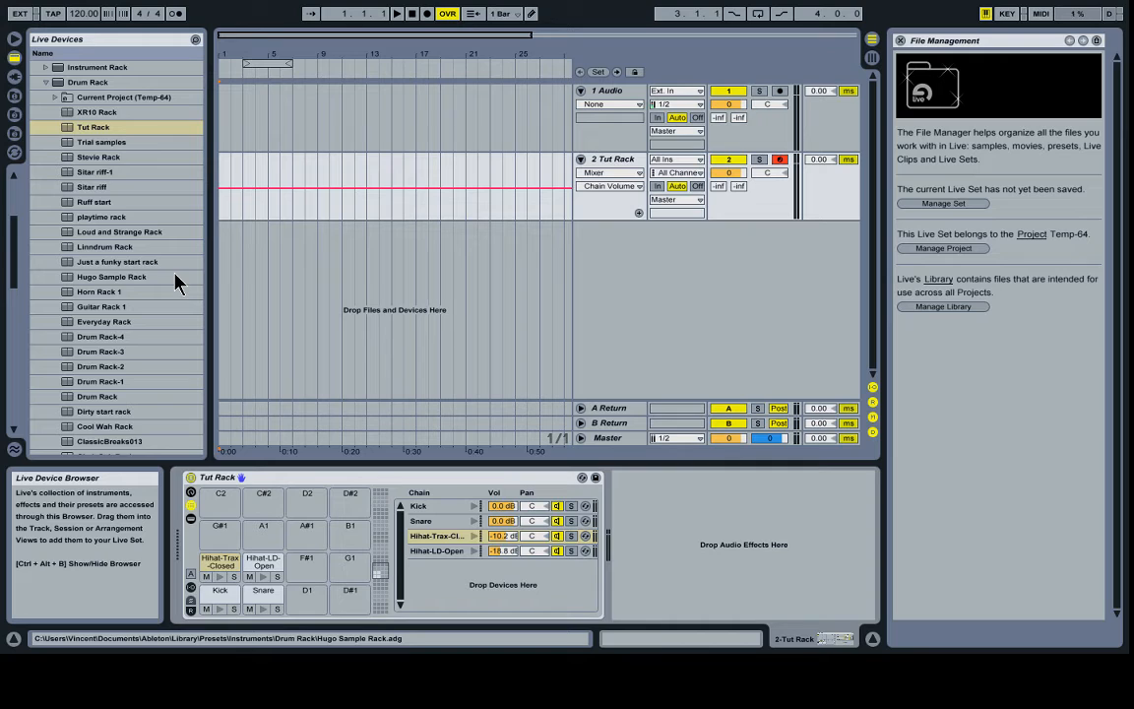
# Step: Browse the computer's files to the BBL (1) folder in Downloads and expand its BBL sample folder
pyautogui.click(15, 98)
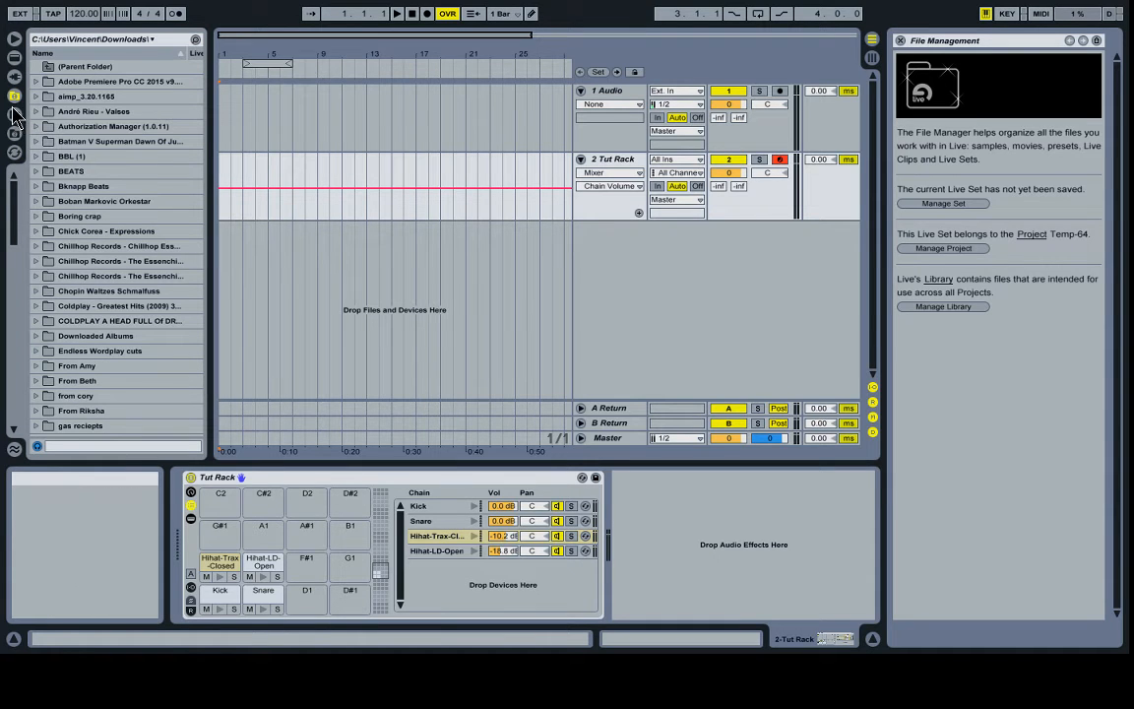
pyautogui.doubleClick(53, 69)
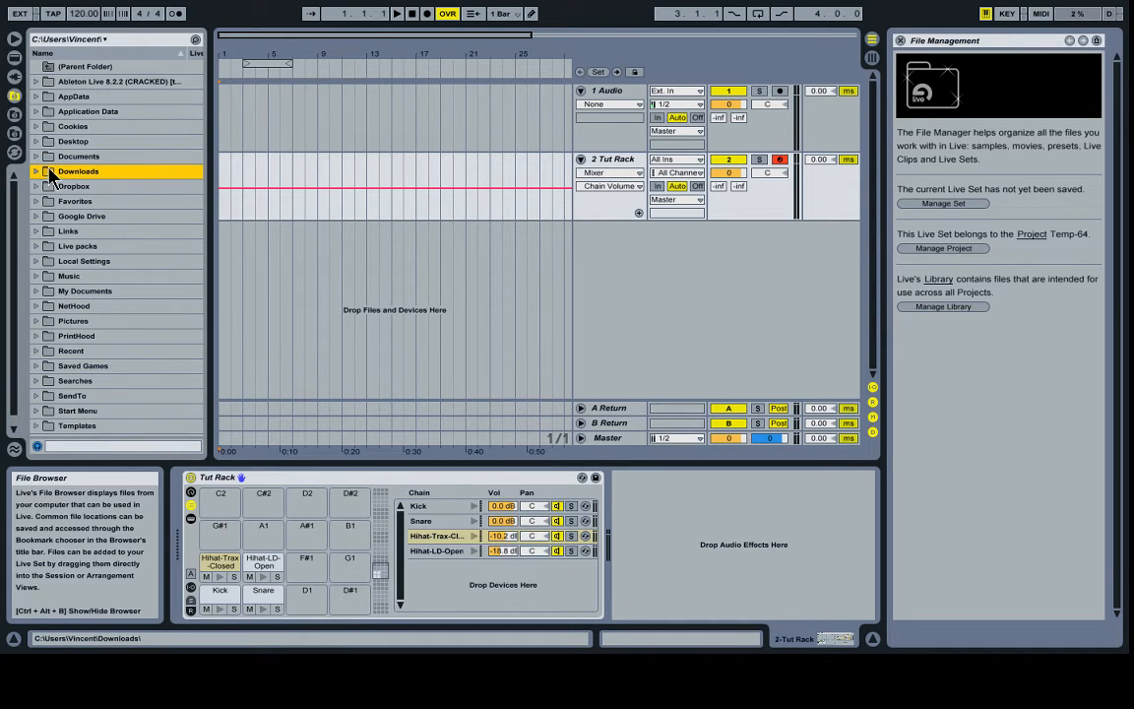
pyautogui.click(37, 172)
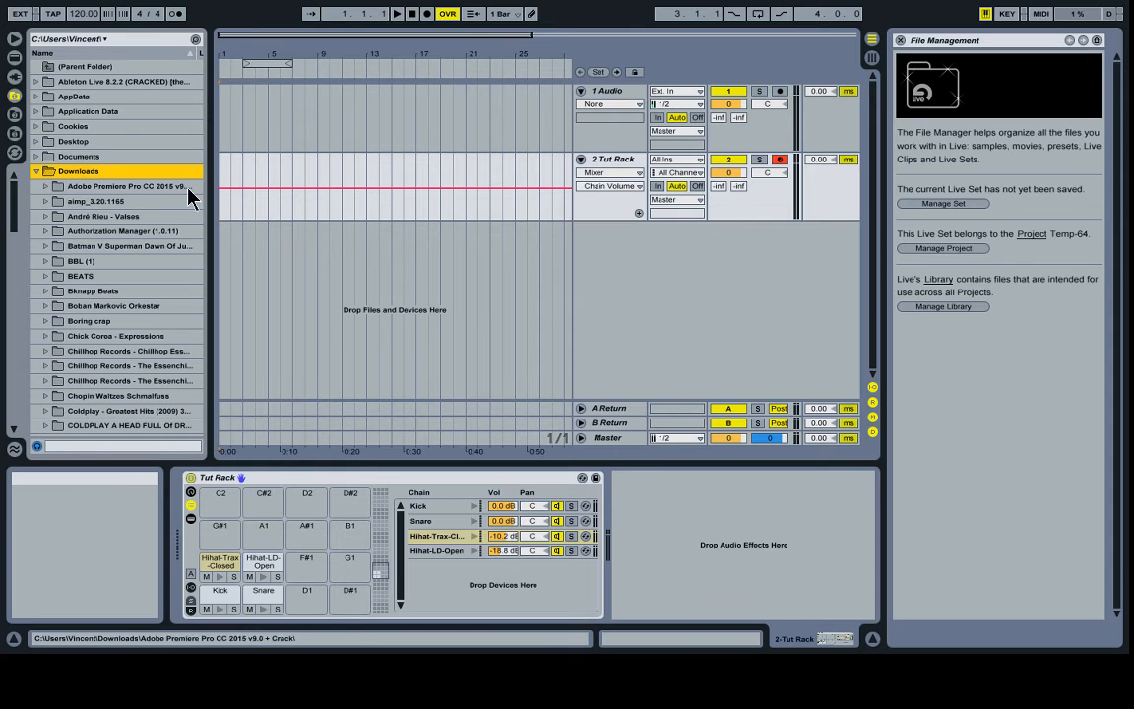
pyautogui.doubleClick(55, 261)
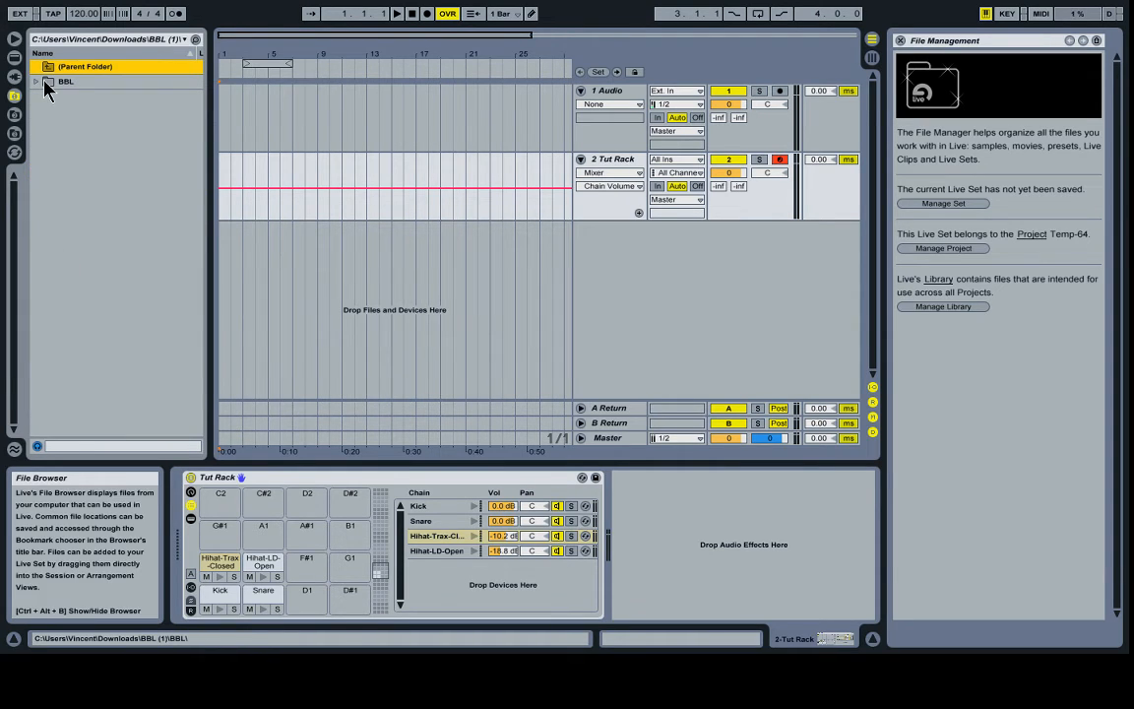
pyautogui.click(38, 81)
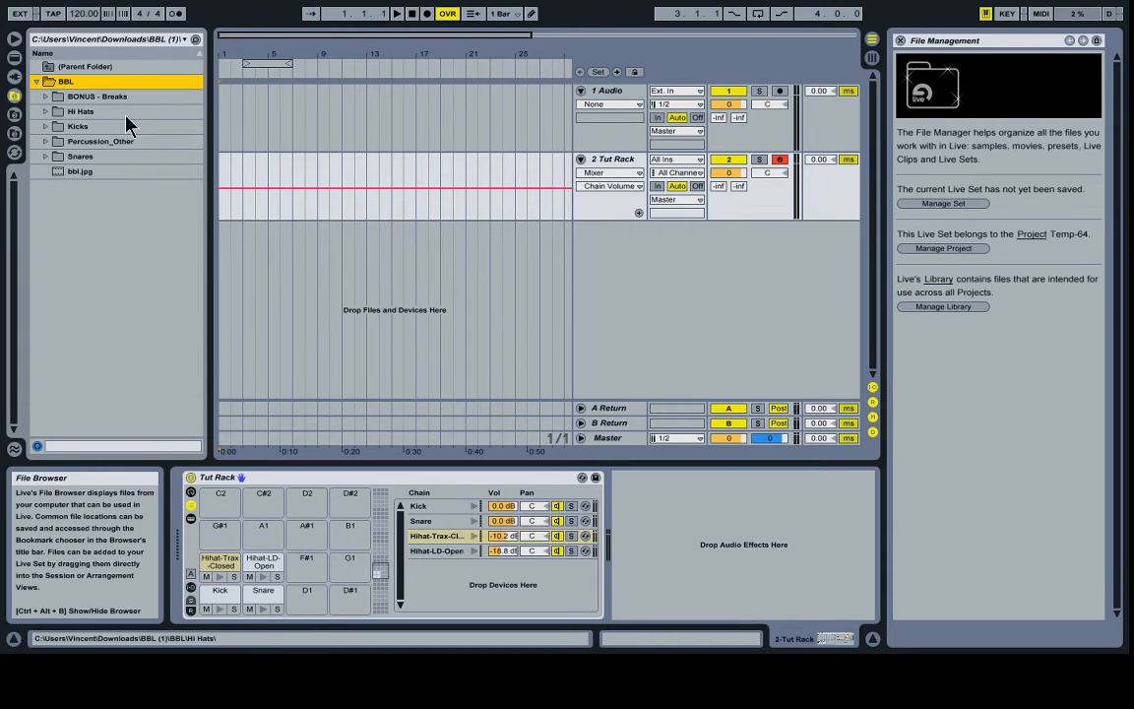
pyautogui.click(13, 119)
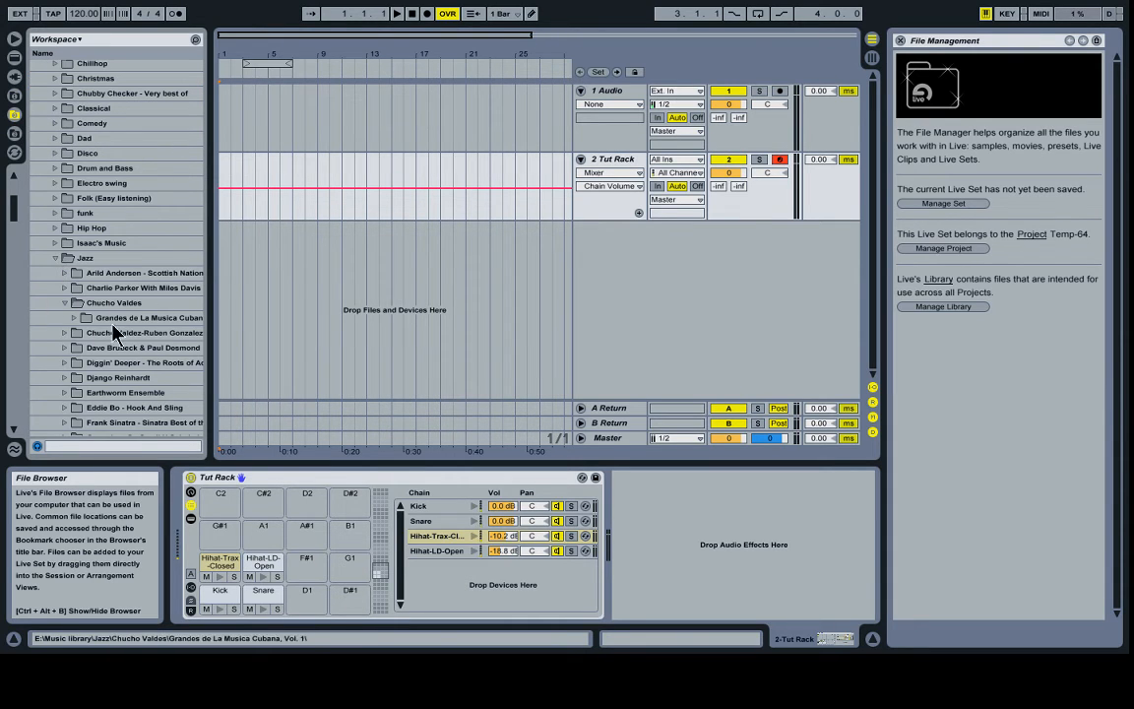
pyautogui.click(14, 97)
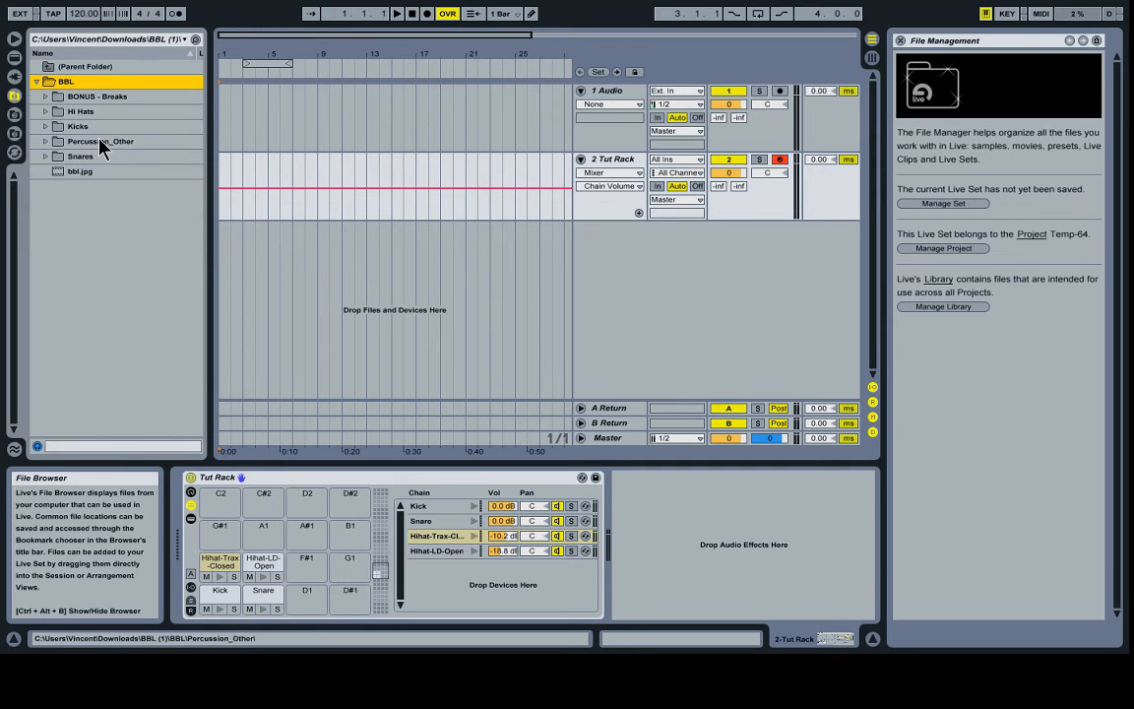
# Step: From the Percussion_Other folder, load 05 BBL PERC.wav onto the G#1 pad and 04 BBL PERC.wav onto the A1 pad
pyautogui.click(48, 142)
pyautogui.click(71, 221)
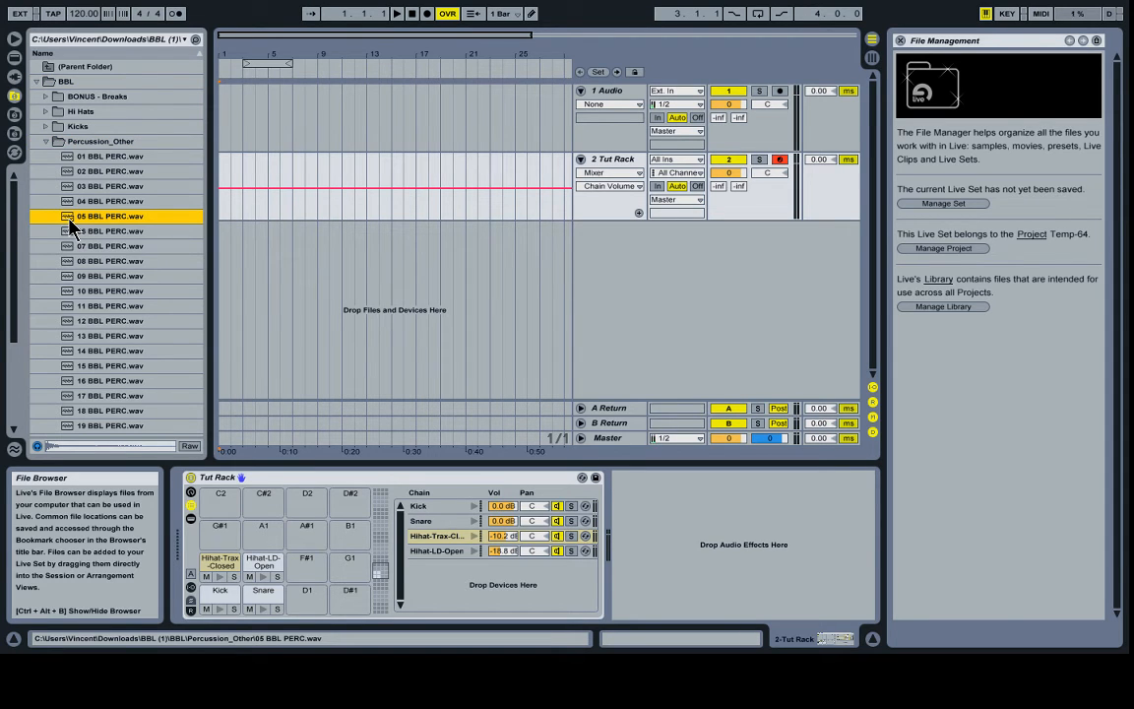
pyautogui.moveTo(69, 223); pyautogui.dragTo(220, 528)
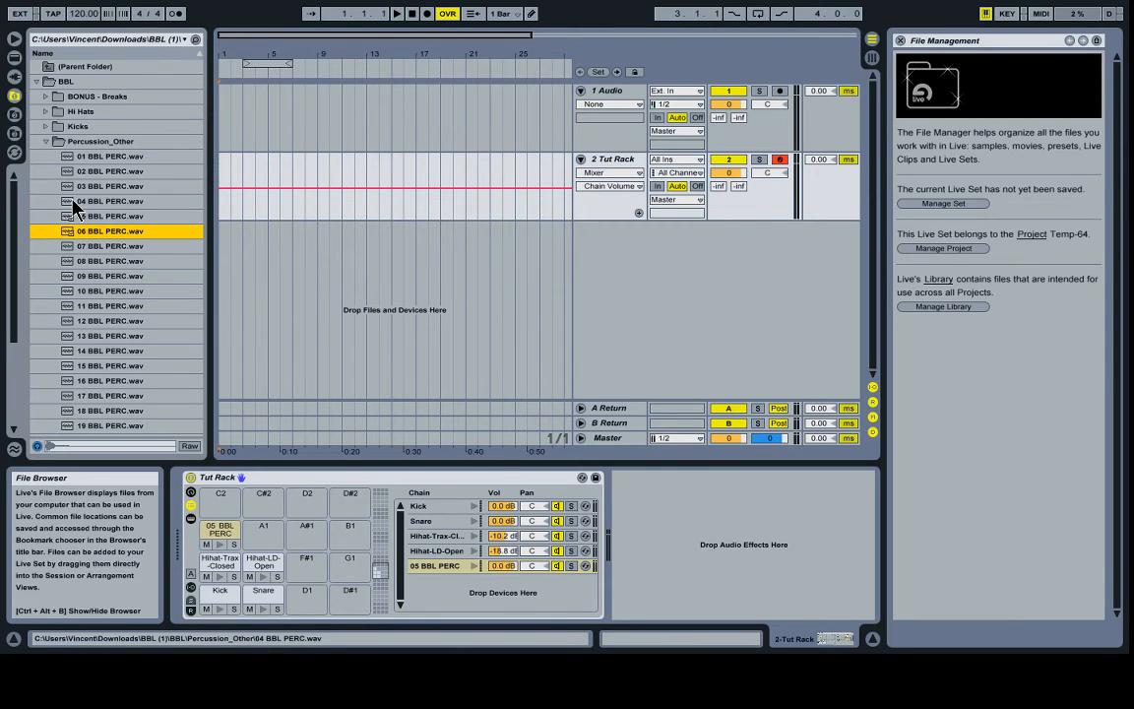
pyautogui.click(73, 202)
pyautogui.moveTo(72, 203); pyautogui.dragTo(263, 545)
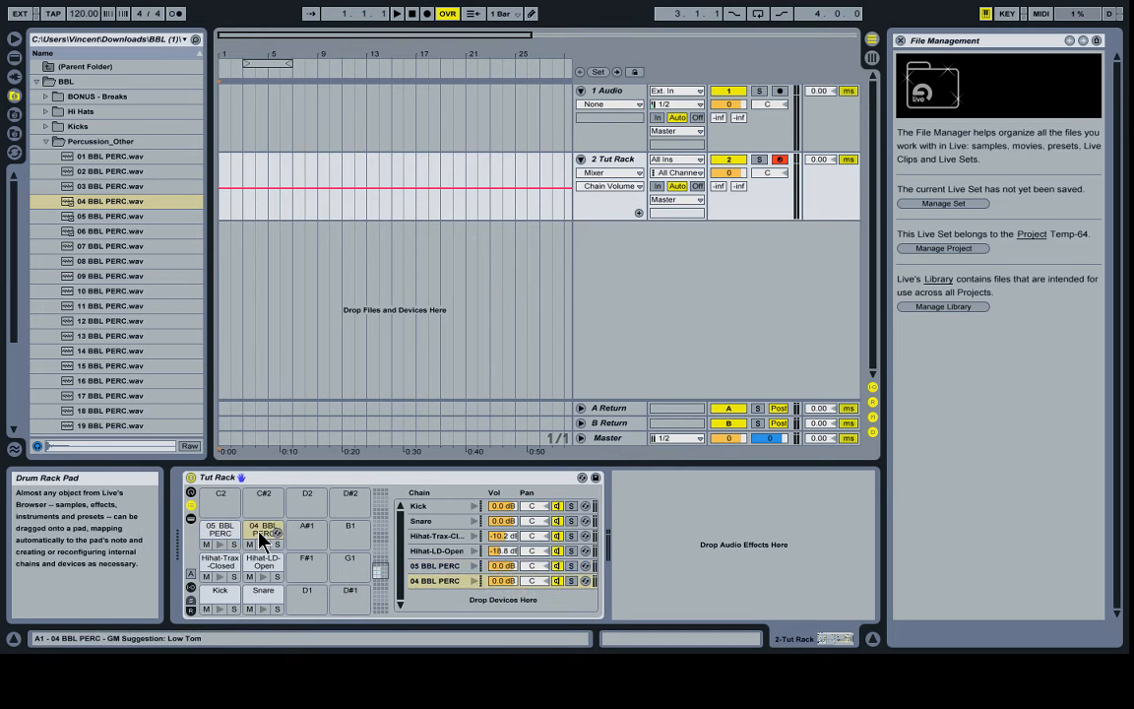
# Step: Preview the 04 BBL PERC and 05 BBL PERC pads, triggering the 05 BBL PERC sound repeatedly
pyautogui.click(217, 543)
pyautogui.click(262, 542)
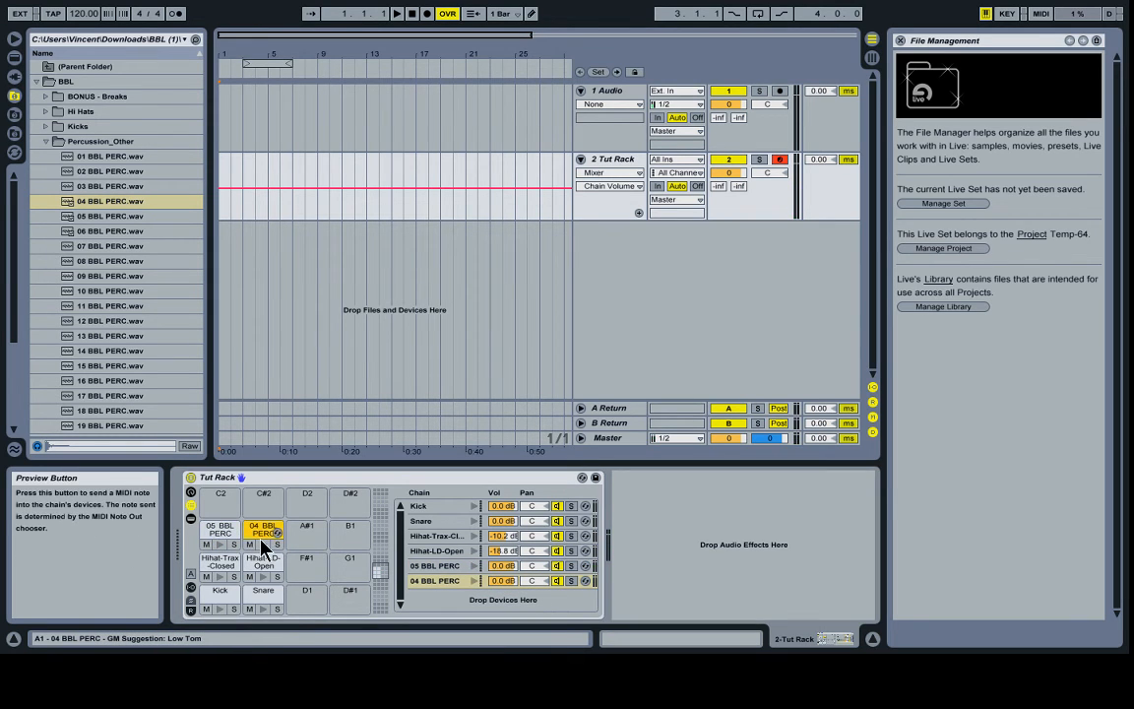
pyautogui.click(218, 542)
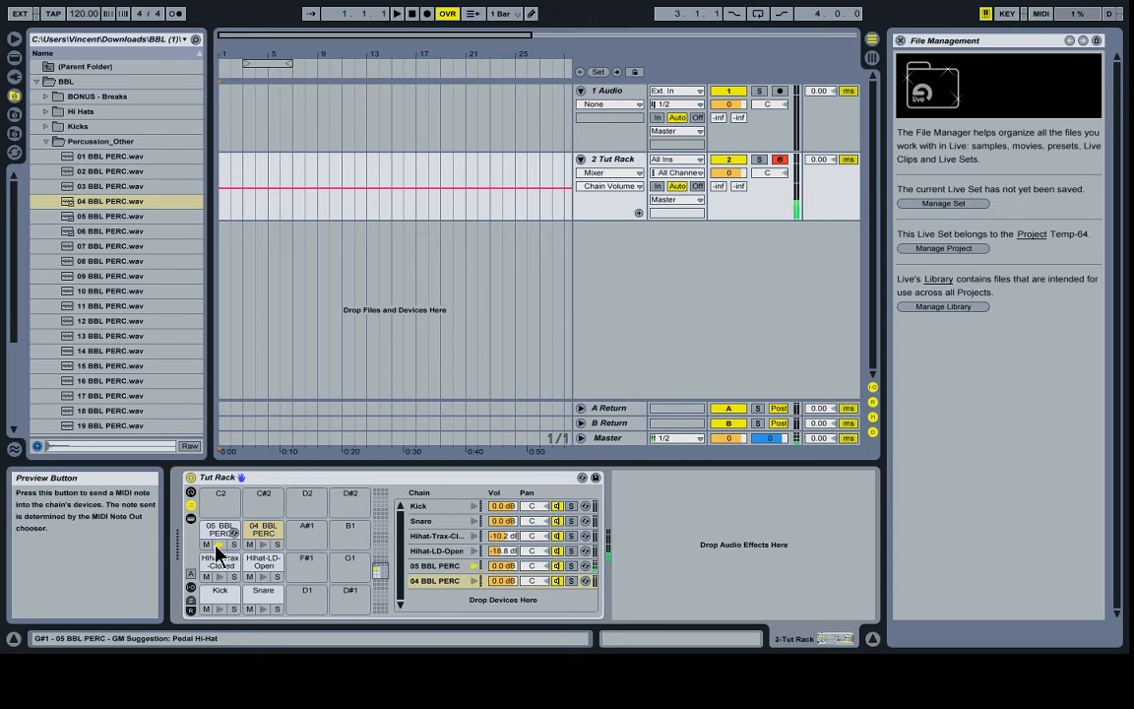
pyautogui.click(218, 544)
pyautogui.click(218, 544)
pyautogui.click(219, 543)
pyautogui.click(218, 544)
pyautogui.click(219, 544)
pyautogui.click(218, 543)
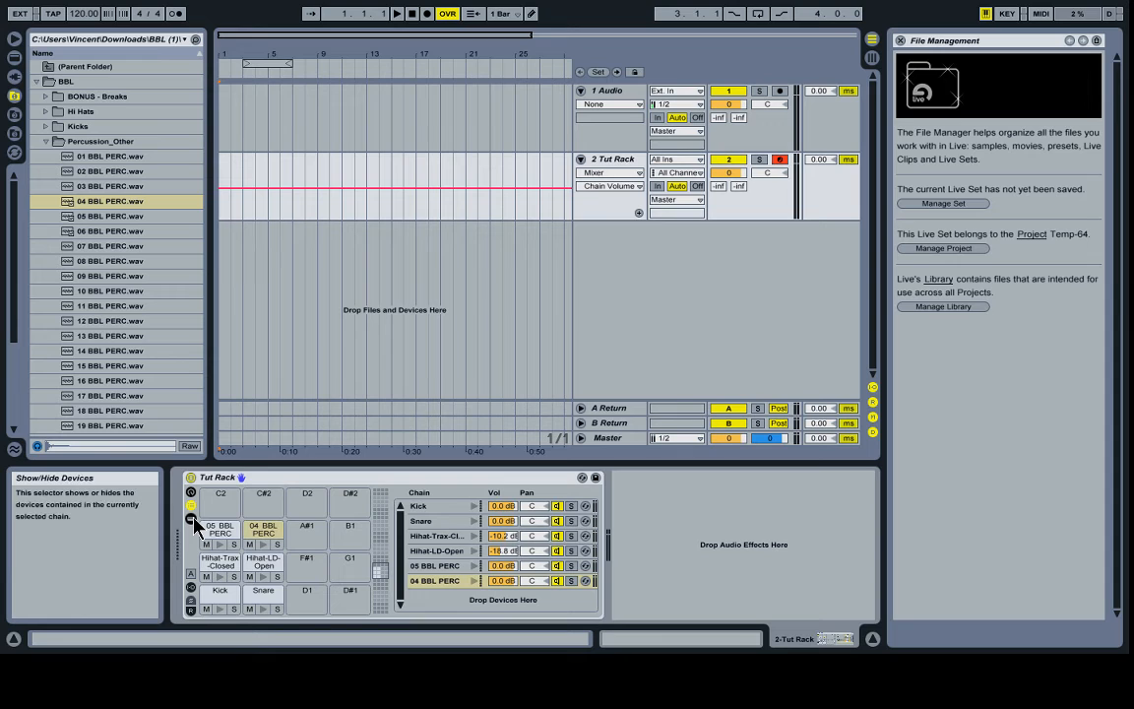
# Step: Show the device inside the 04 BBL PERC chain and examine its sample display and full set of controls
pyautogui.click(192, 520)
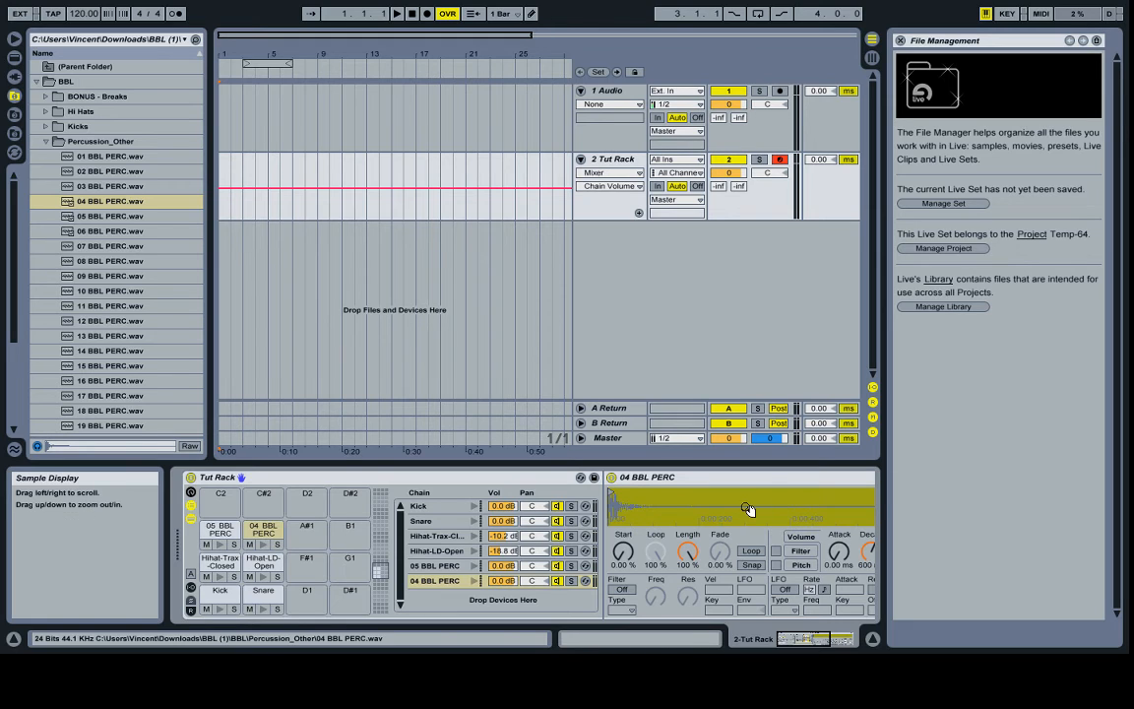
pyautogui.moveTo(817, 640); pyautogui.dragTo(847, 647)
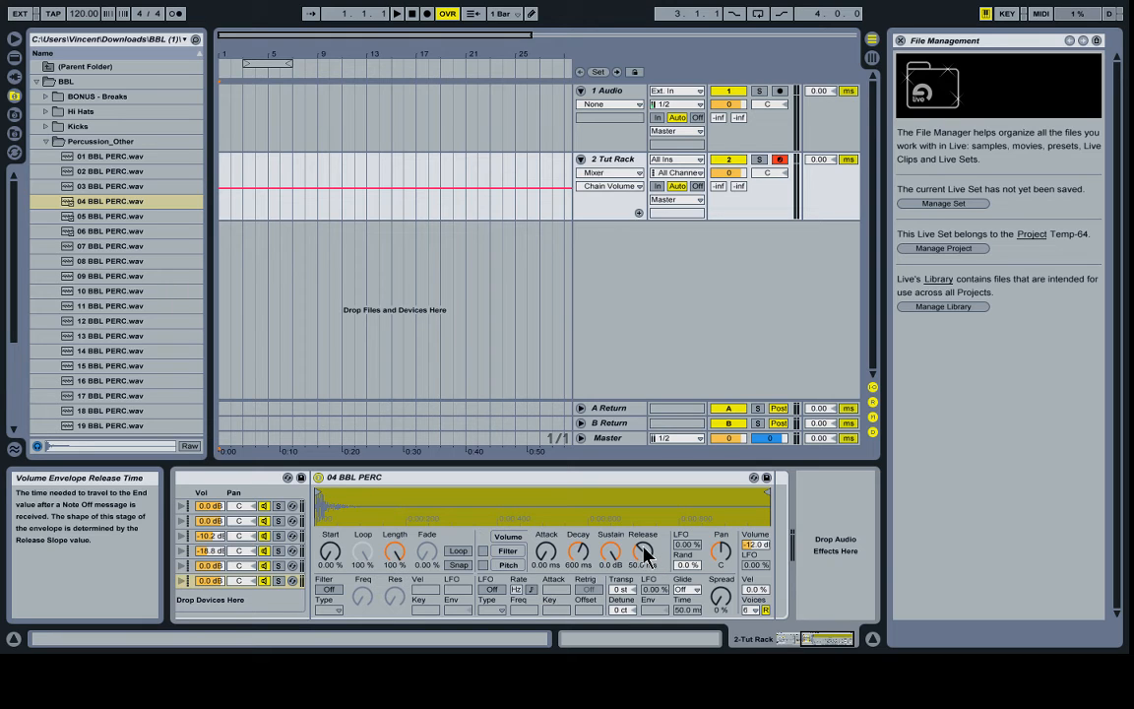
pyautogui.moveTo(835, 639); pyautogui.dragTo(784, 627)
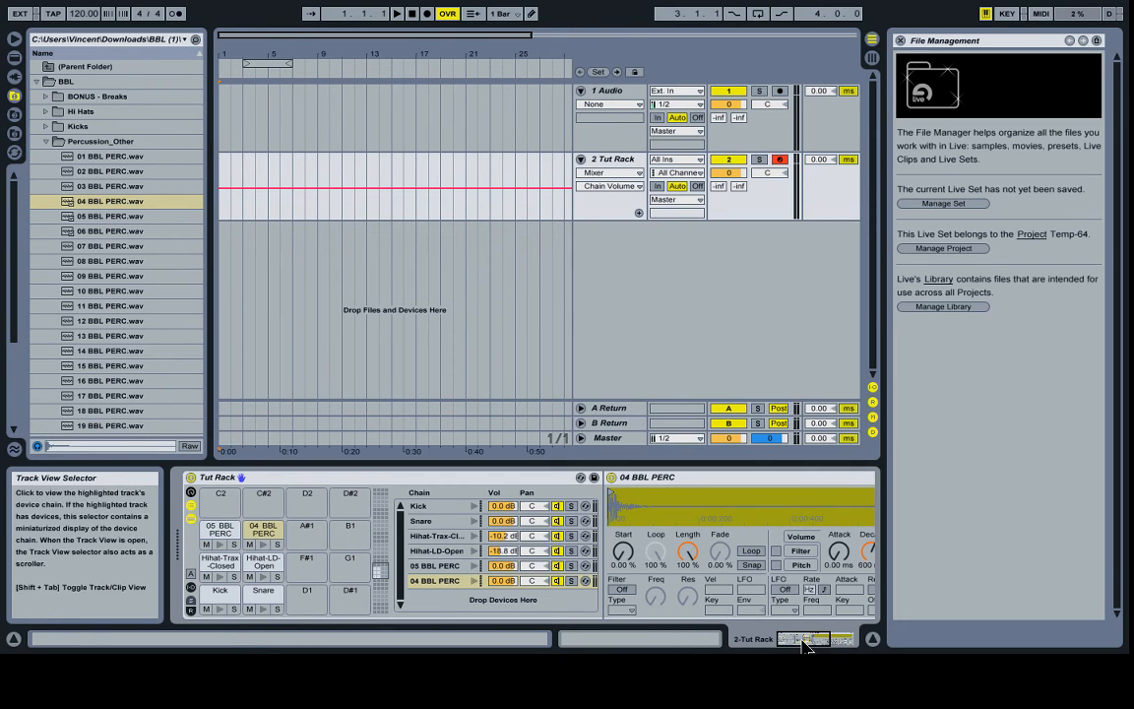
pyautogui.moveTo(805, 645); pyautogui.dragTo(828, 645)
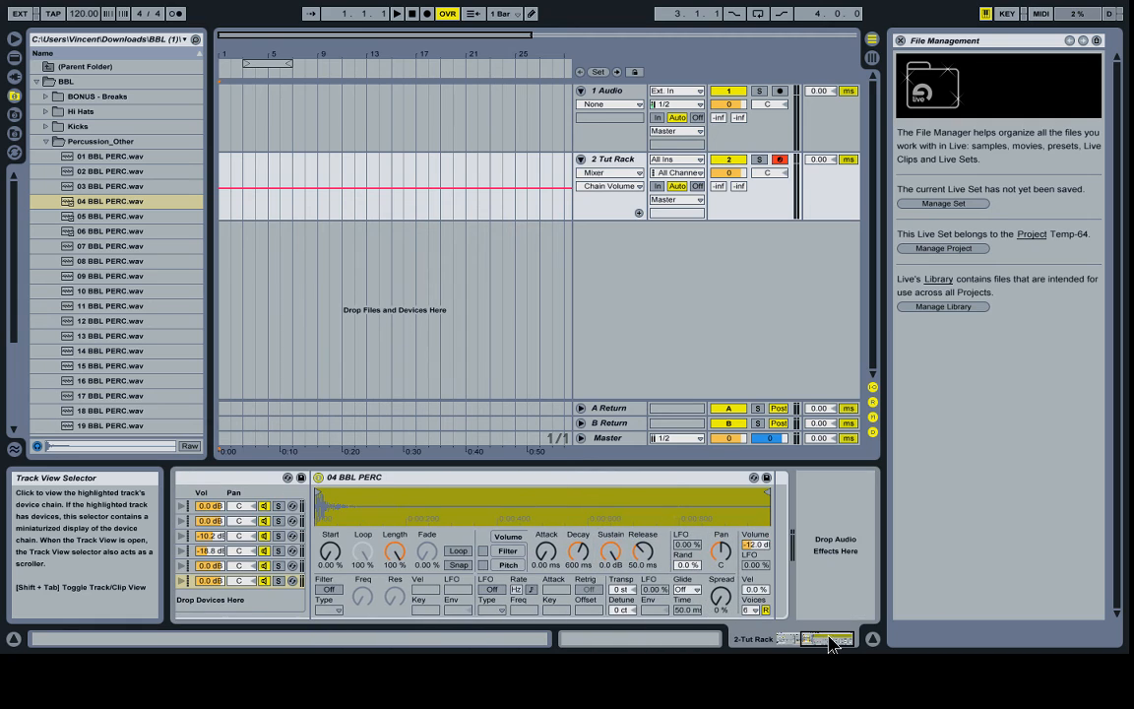
# Step: Set the release of the 04 BBL PERC sampler to its maximum of 60.0 s
pyautogui.click(645, 554)
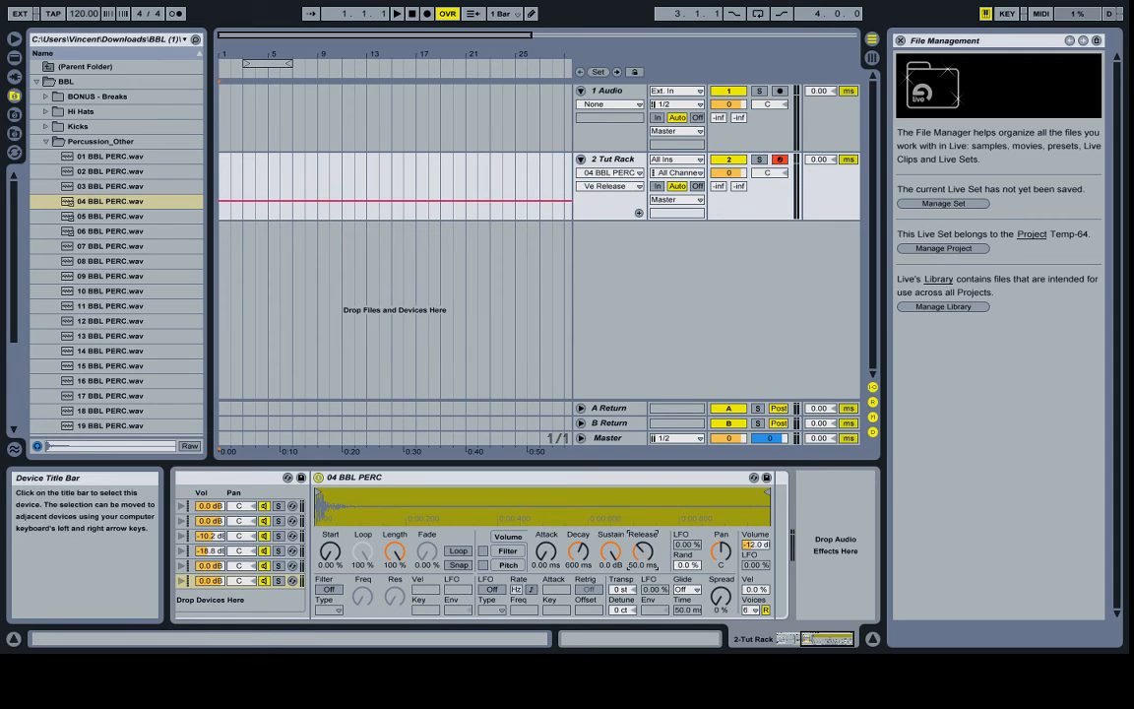
pyautogui.moveTo(645, 555); pyautogui.dragTo(645, 507)
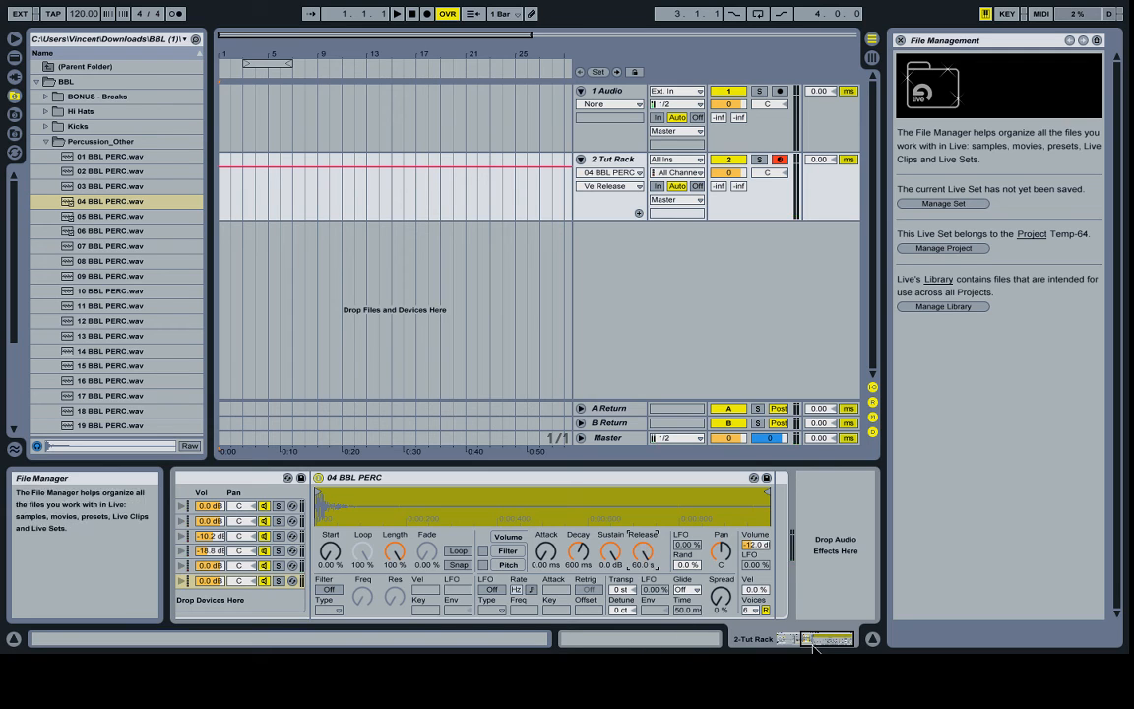
# Step: Select the 05 BBL PERC chain in the Drum Rack and preview the 04 BBL PERC and 05 BBL PERC pads
pyautogui.moveTo(819, 645); pyautogui.dragTo(795, 645)
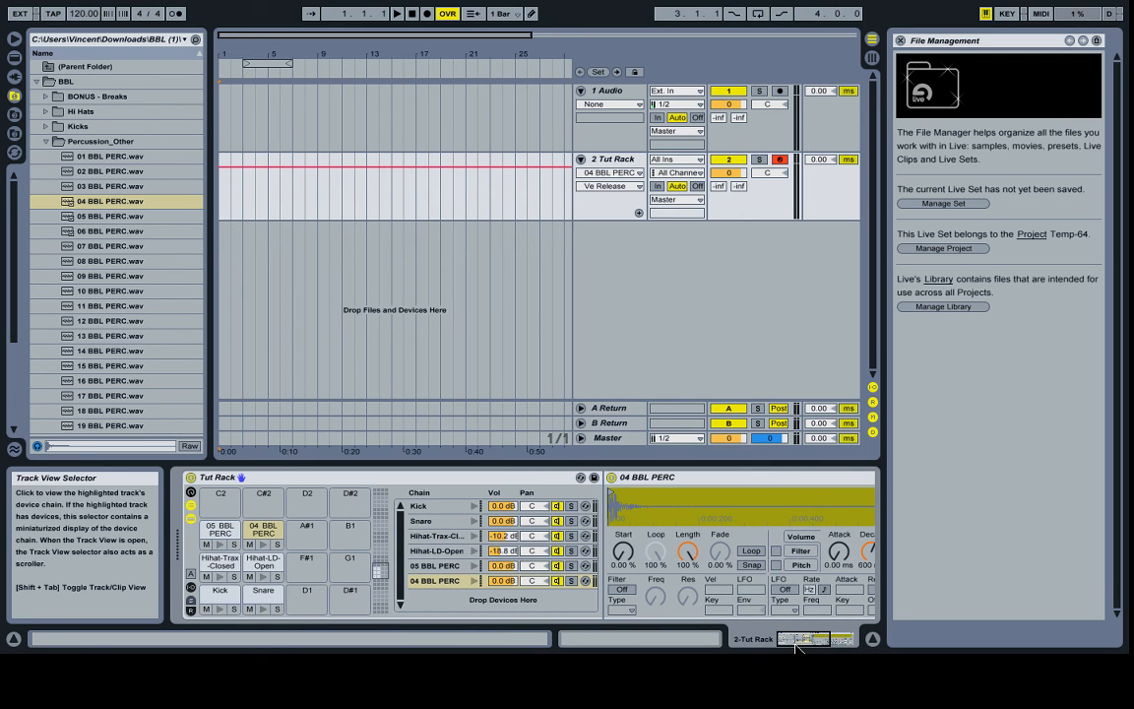
pyautogui.click(439, 568)
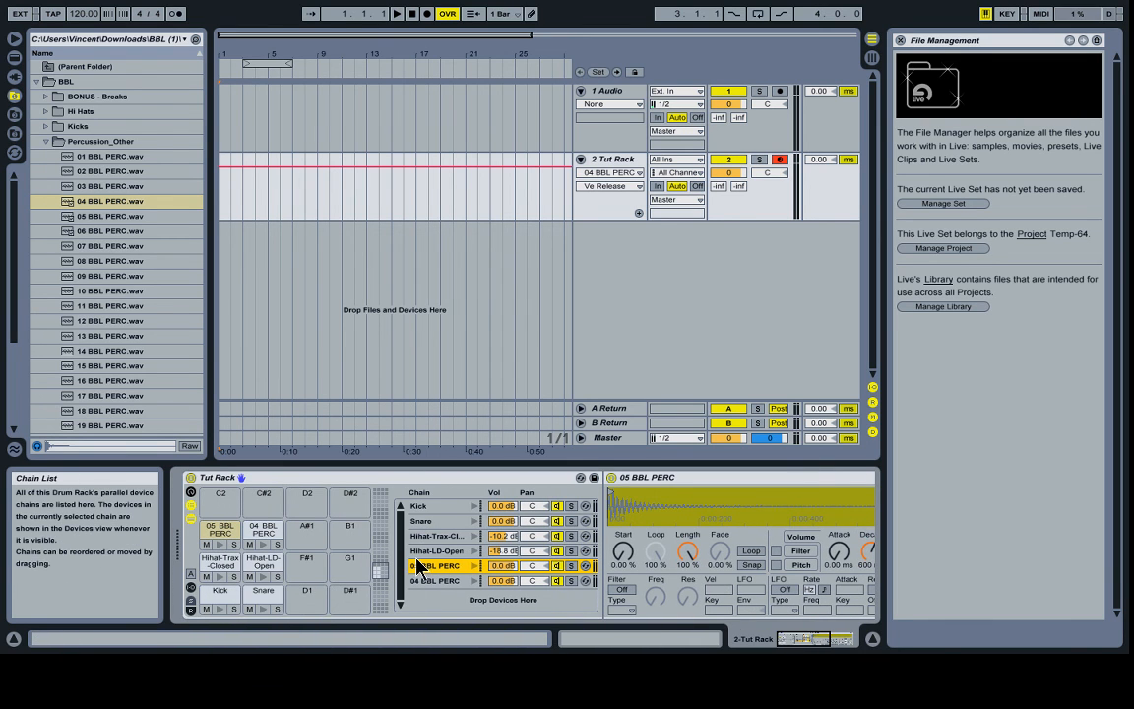
pyautogui.press('h')
pyautogui.press('h')
pyautogui.press('y')
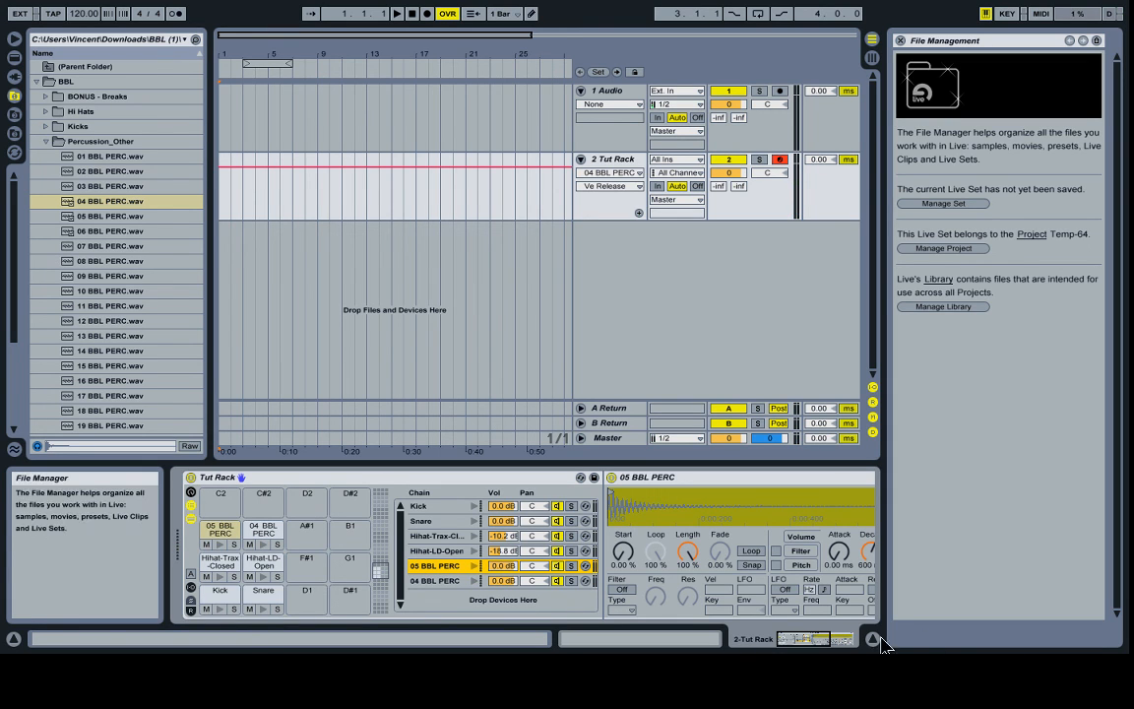
# Step: Set the release of the 05 BBL PERC sampler to its maximum of 60.0 s and preview its sound
pyautogui.moveTo(805, 638); pyautogui.dragTo(825, 638)
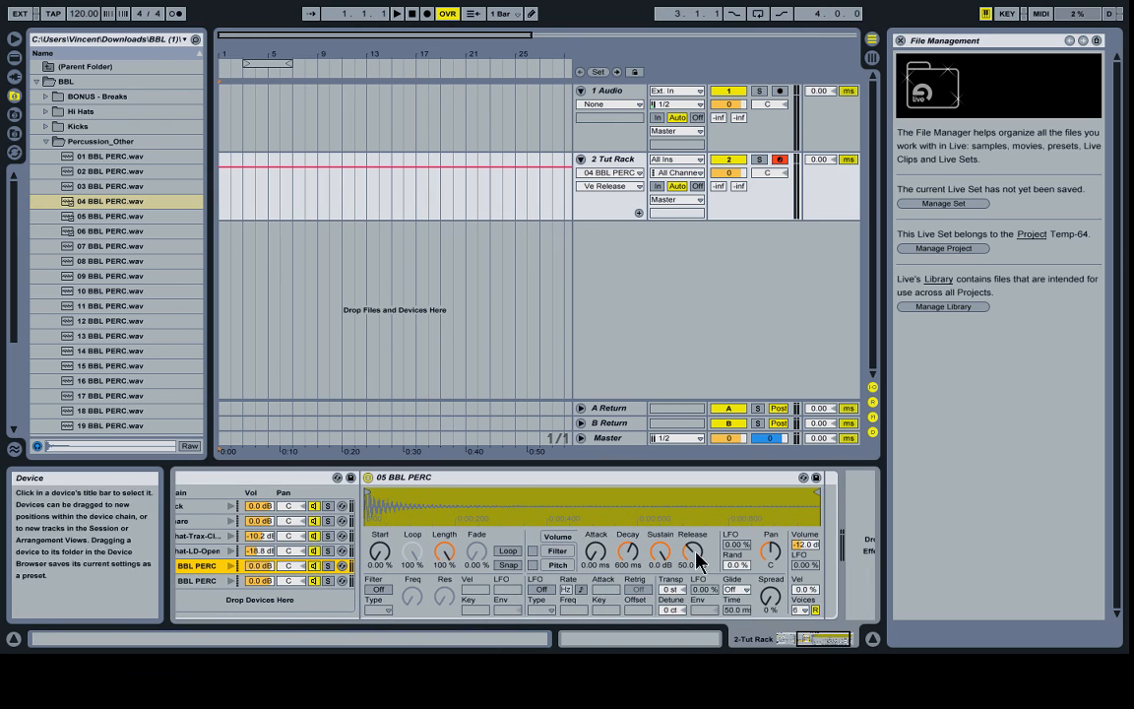
pyautogui.moveTo(693, 549); pyautogui.dragTo(692, 477)
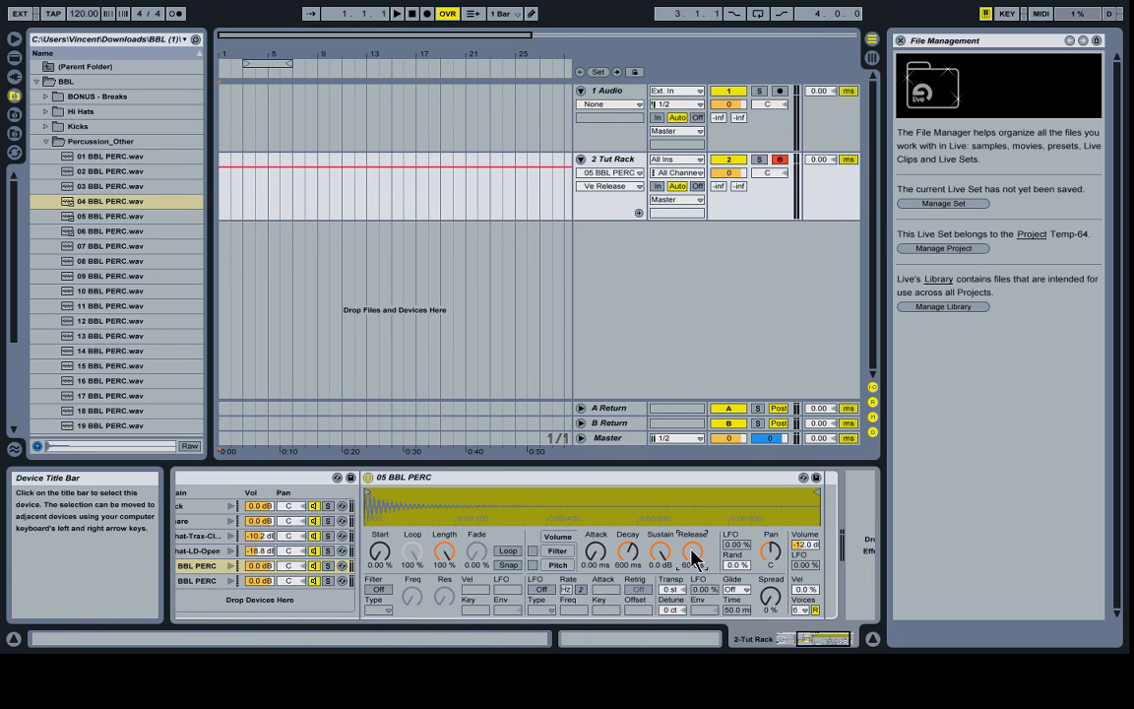
pyautogui.press('y')
pyautogui.press('y')
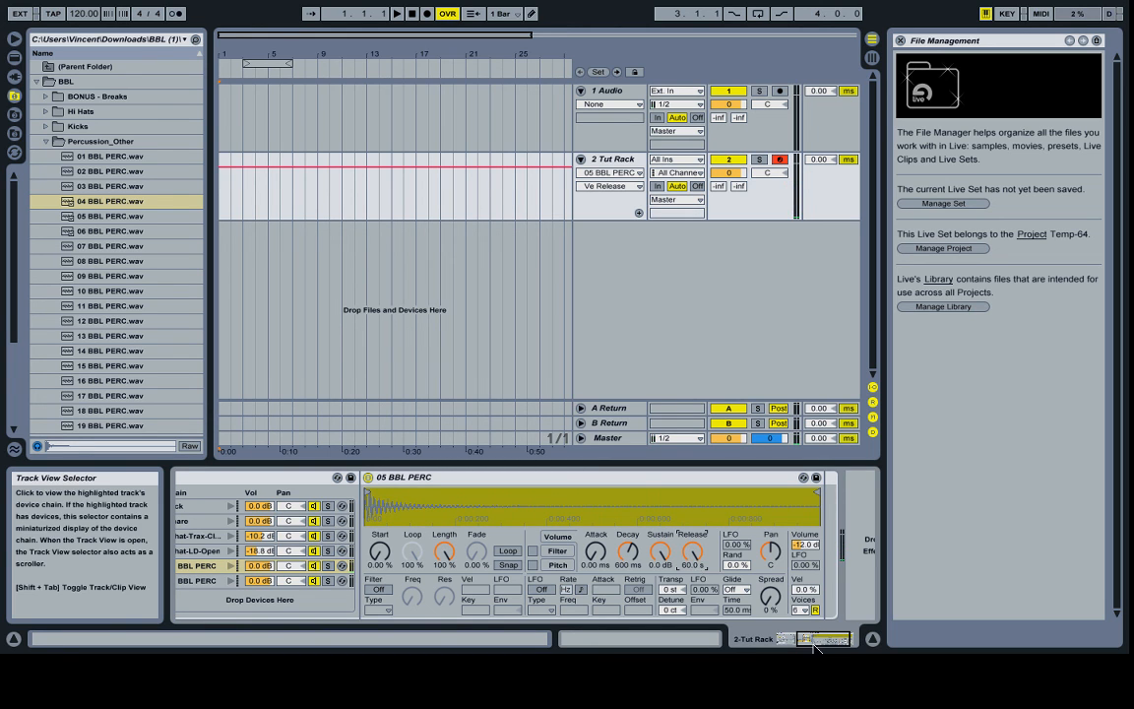
# Step: Save the edited Drum Rack as a preset named Tut Rack in the Drum Rack library
pyautogui.moveTo(815, 647); pyautogui.dragTo(787, 648)
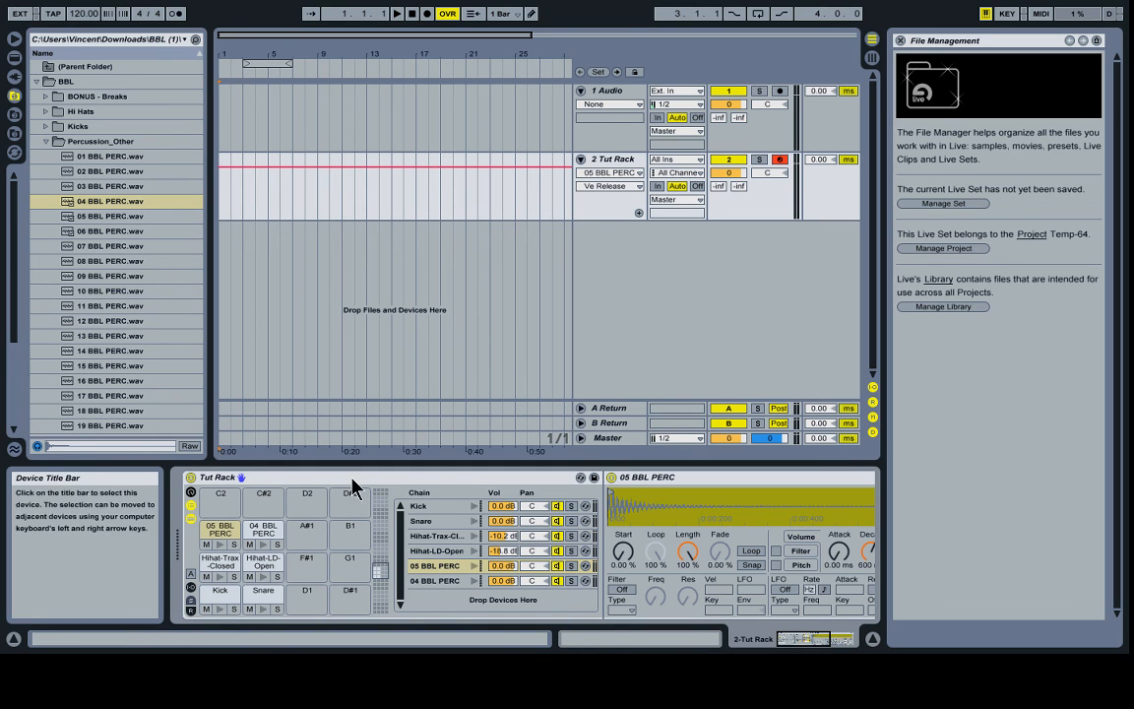
pyautogui.click(594, 479)
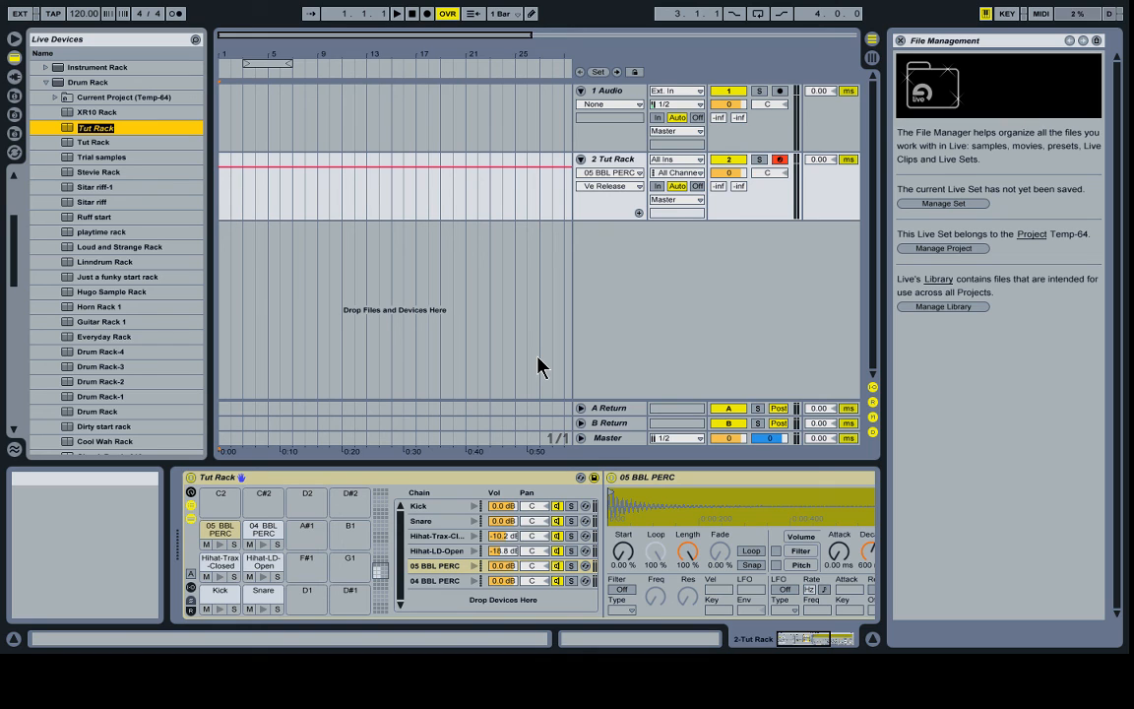
pyautogui.press('Return')
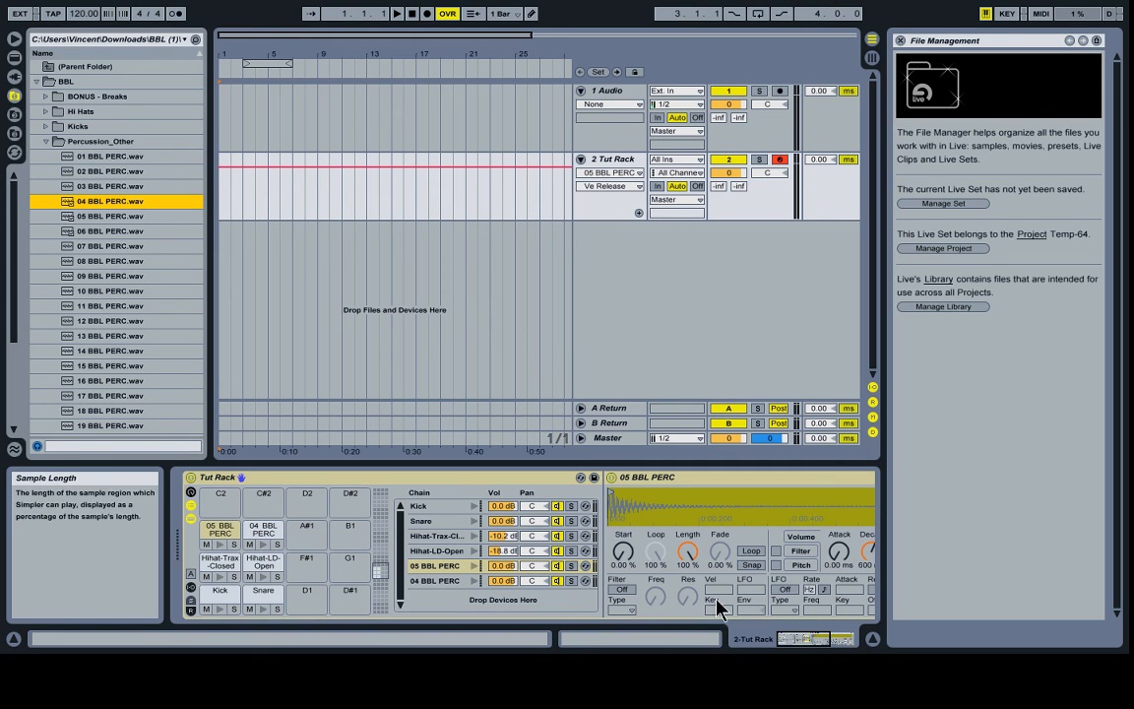
pyautogui.click(825, 641)
pyautogui.moveTo(822, 635); pyautogui.dragTo(789, 641)
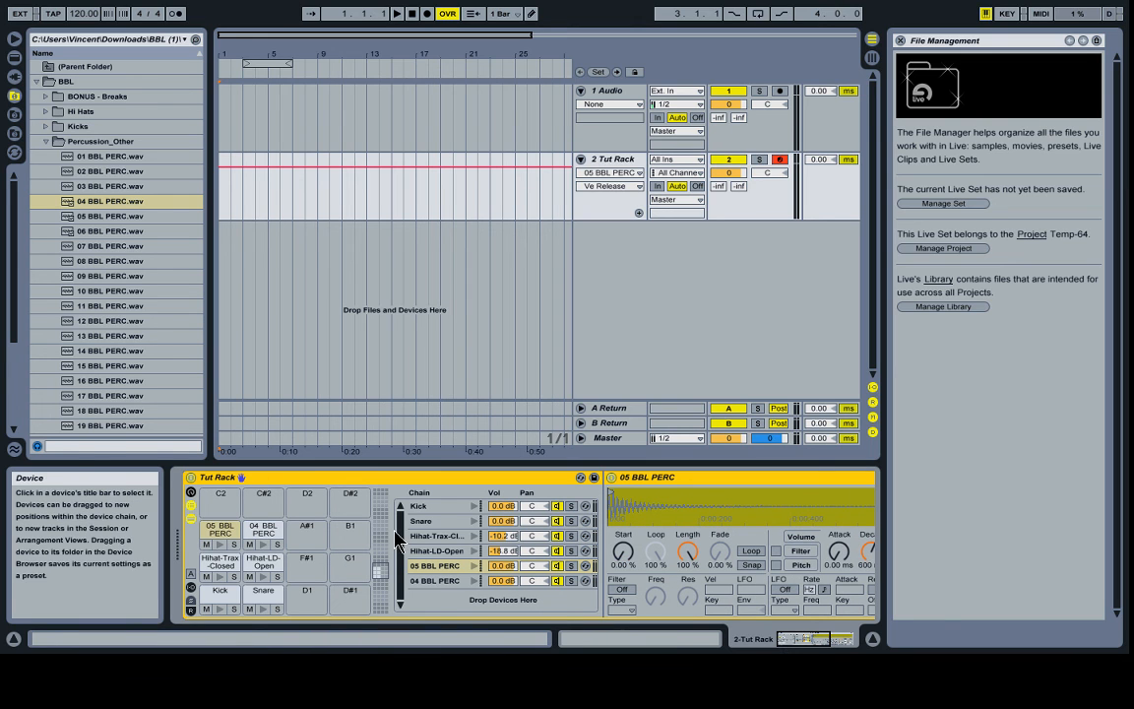